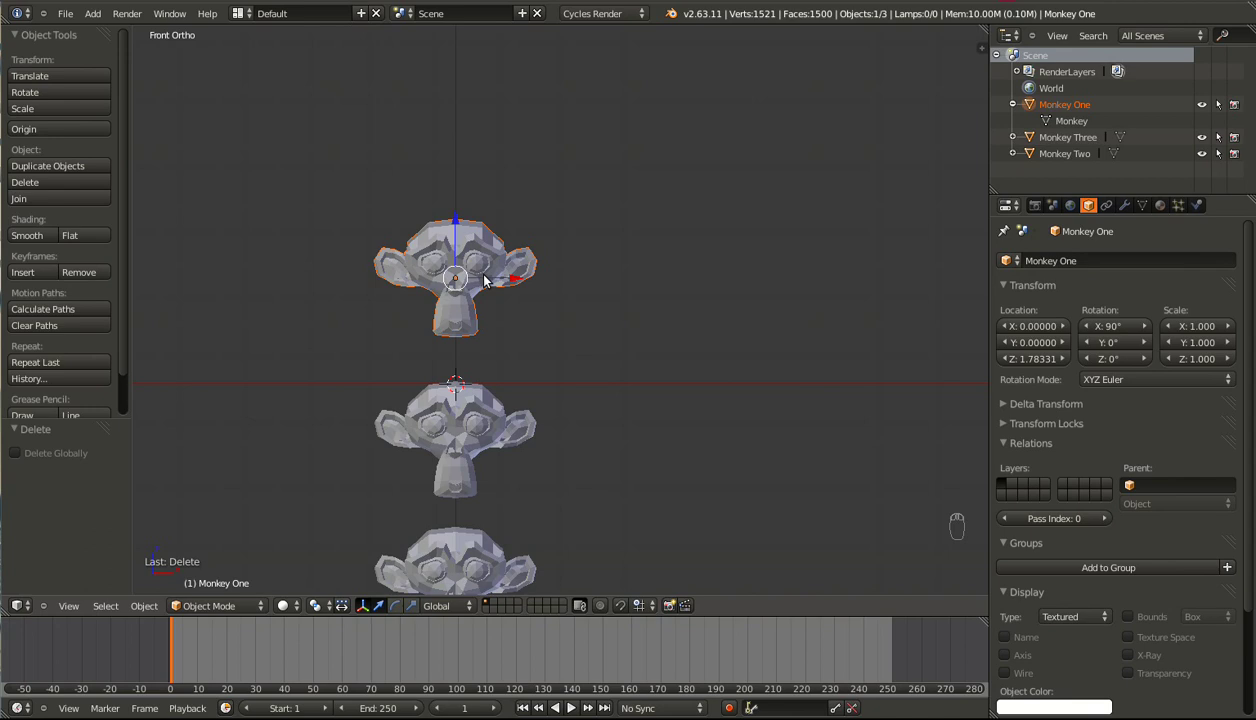
key("g")
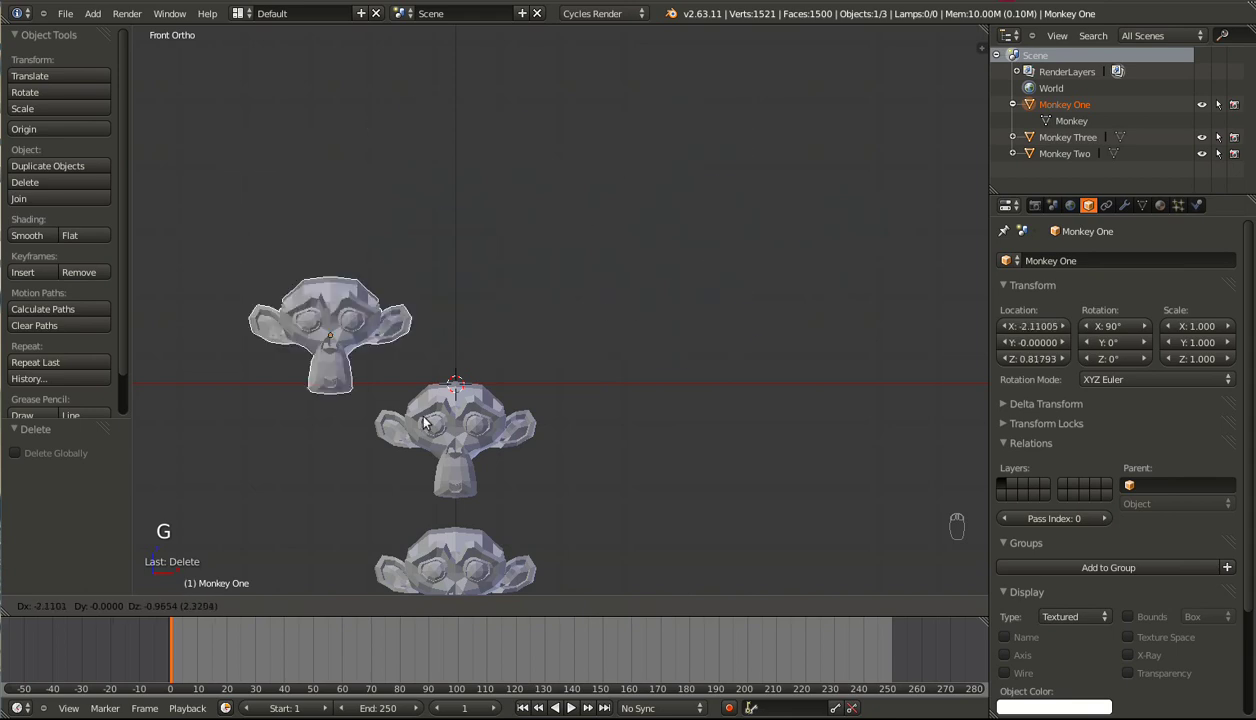
right_click(560, 356)
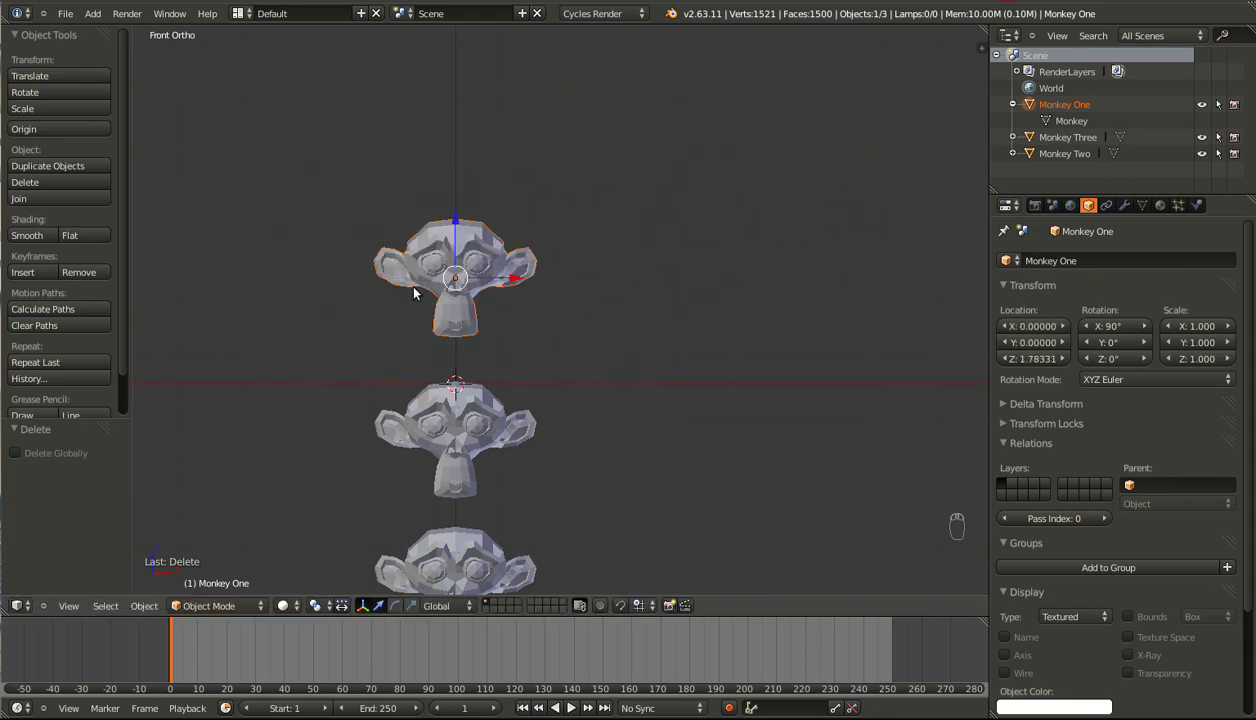
key("s")
right_click(572, 359)
key("r")
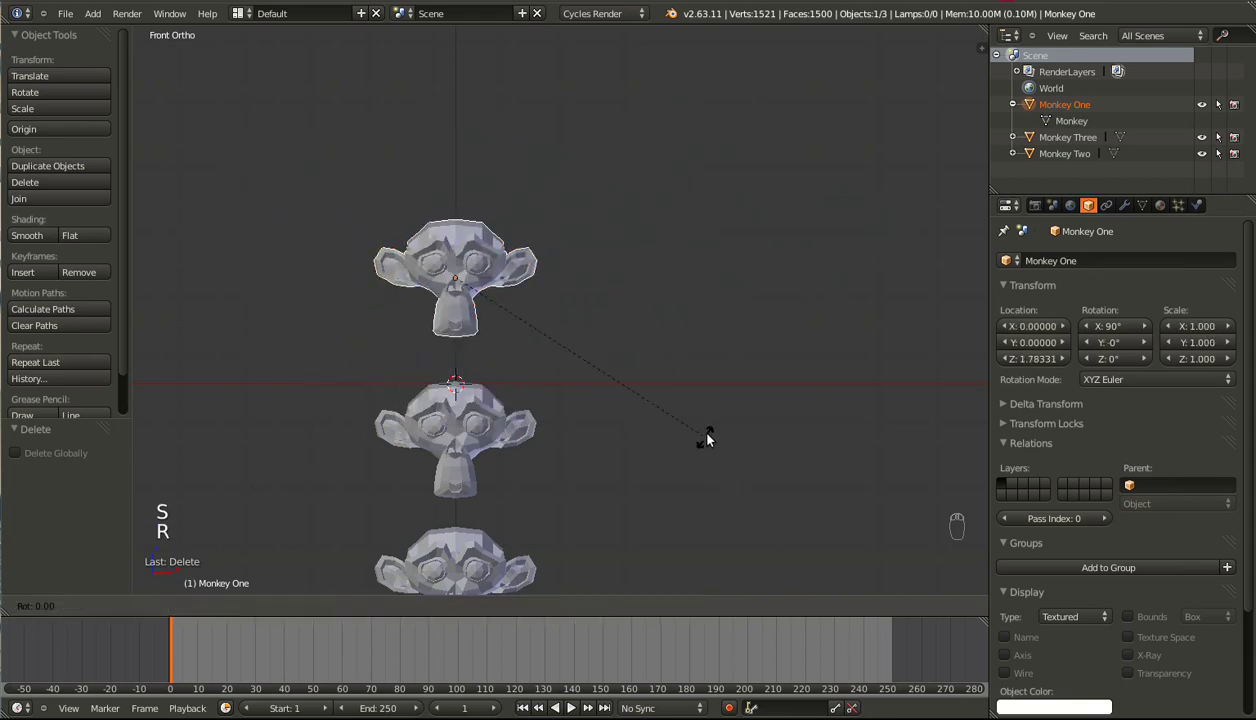
right_click(591, 473)
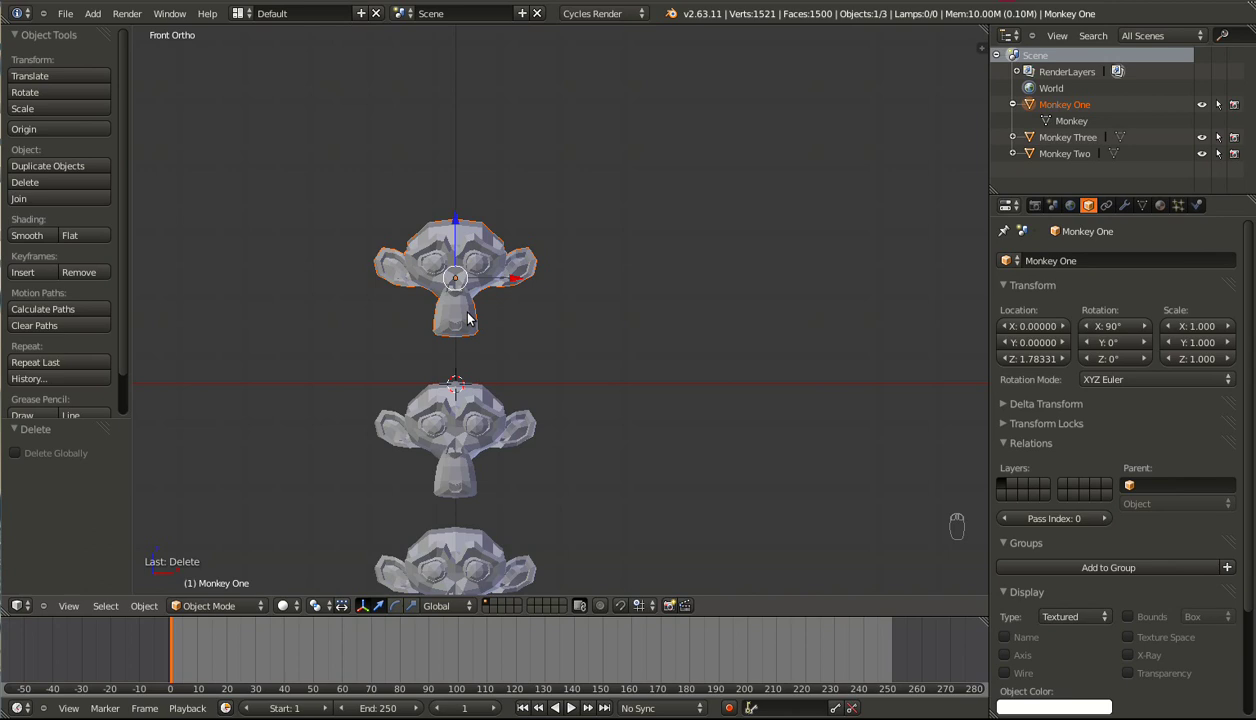
key("Tab")
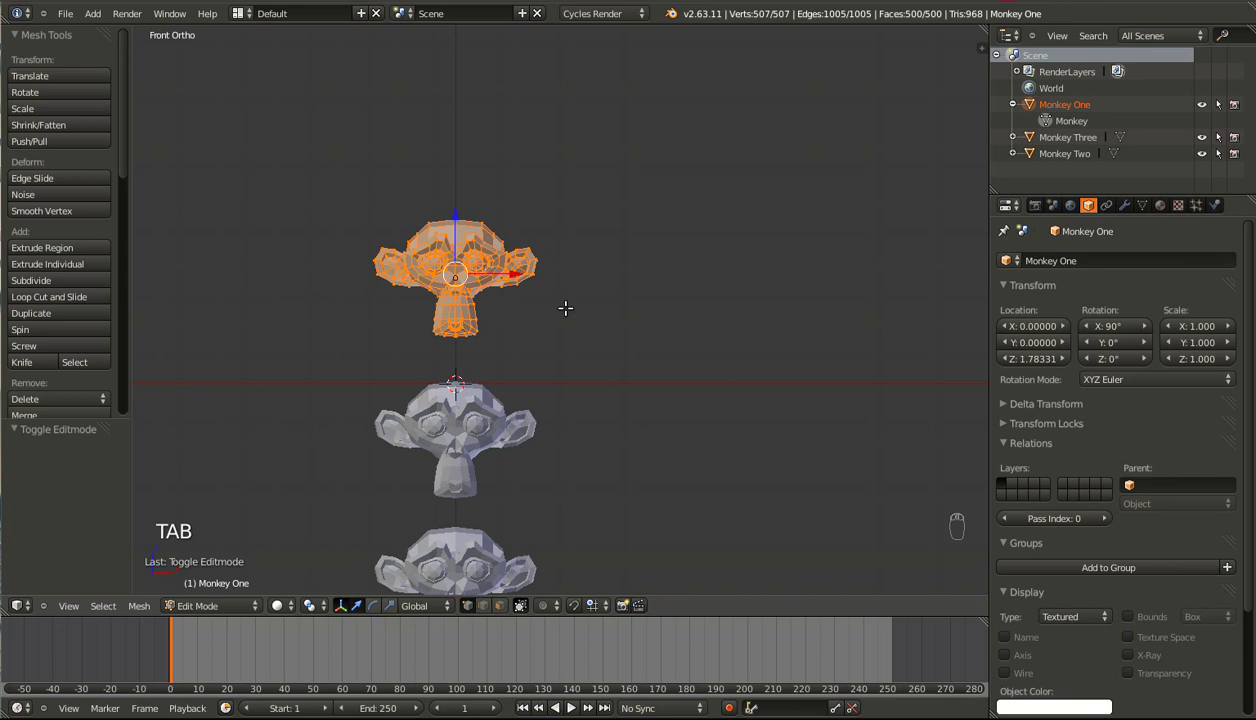
key("Tab")
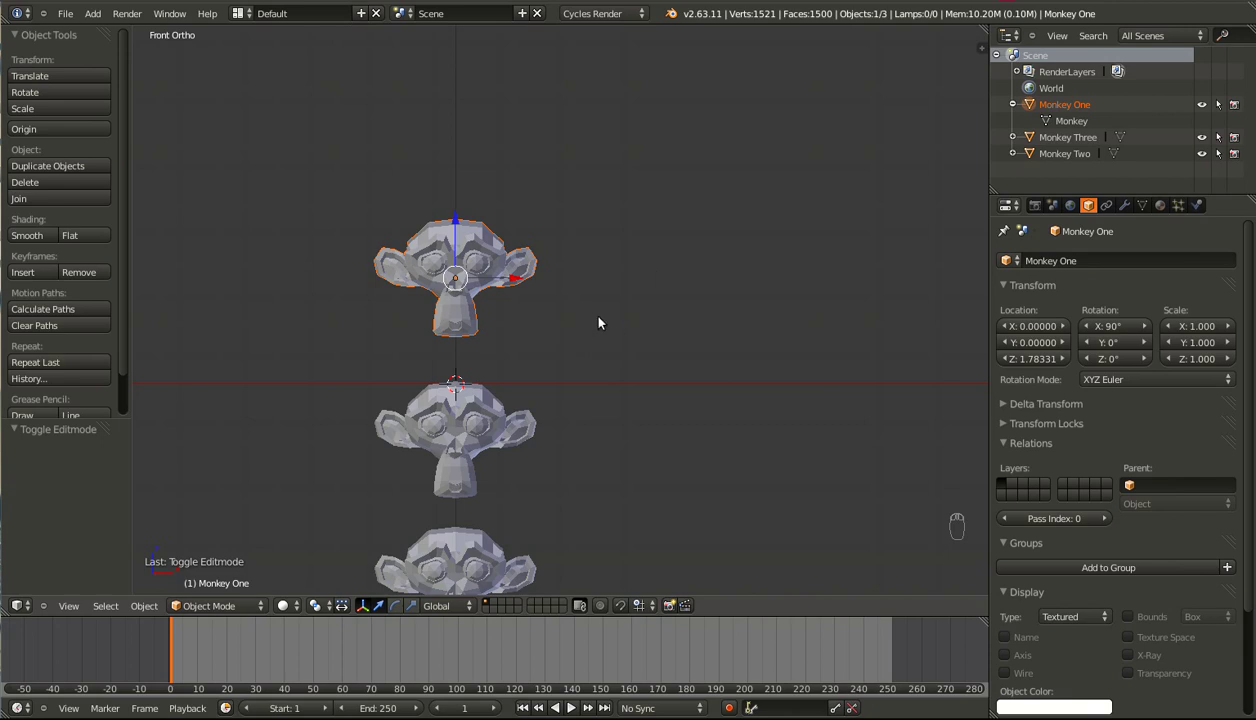
Duplicate Monkey One and place the copy about 3.19 units along the positive X axis
key("shift+d")
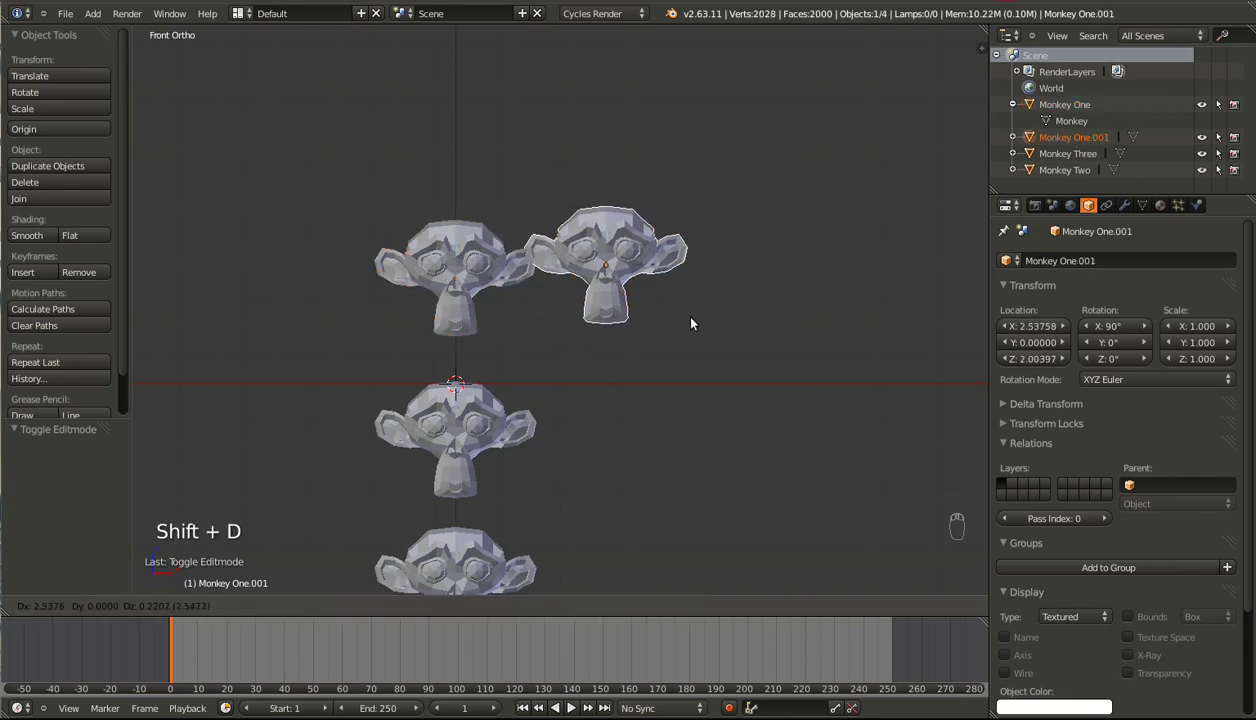
key("x")
left_click(708, 340)
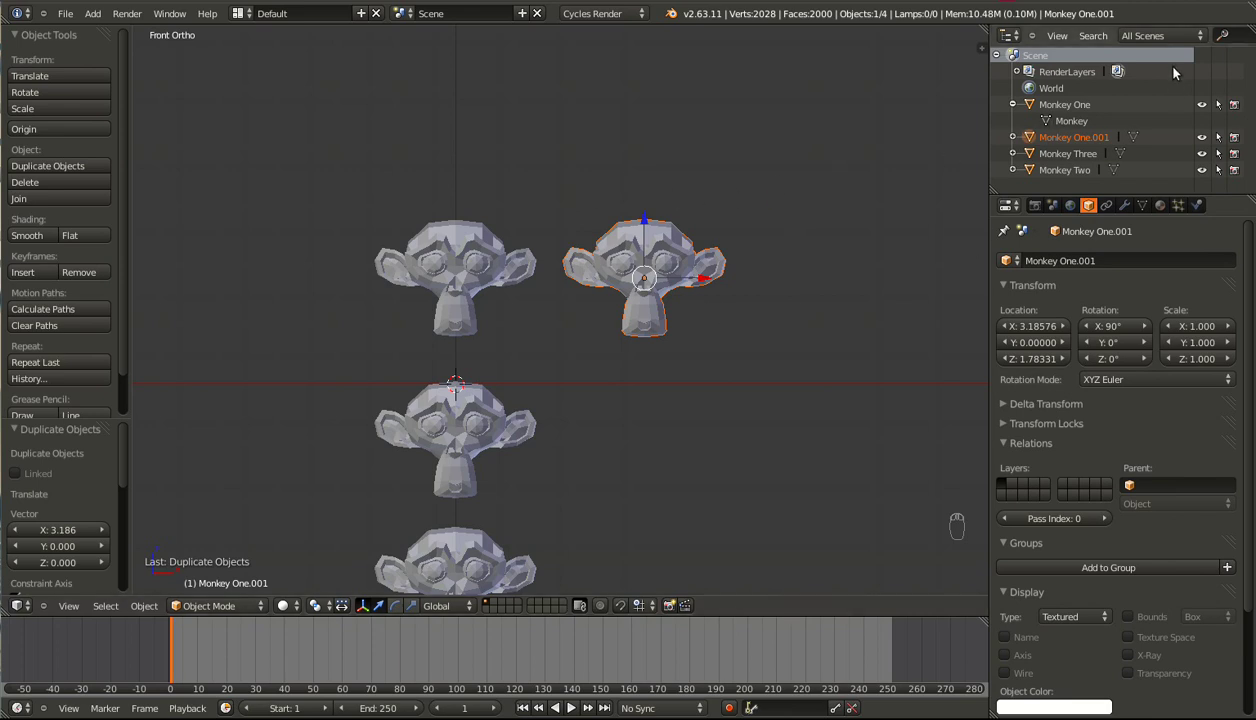
Expand the duplicate in the Outliner and compare the mesh data of Monkey One and its copy, ending in Object Mode
left_click(1013, 137)
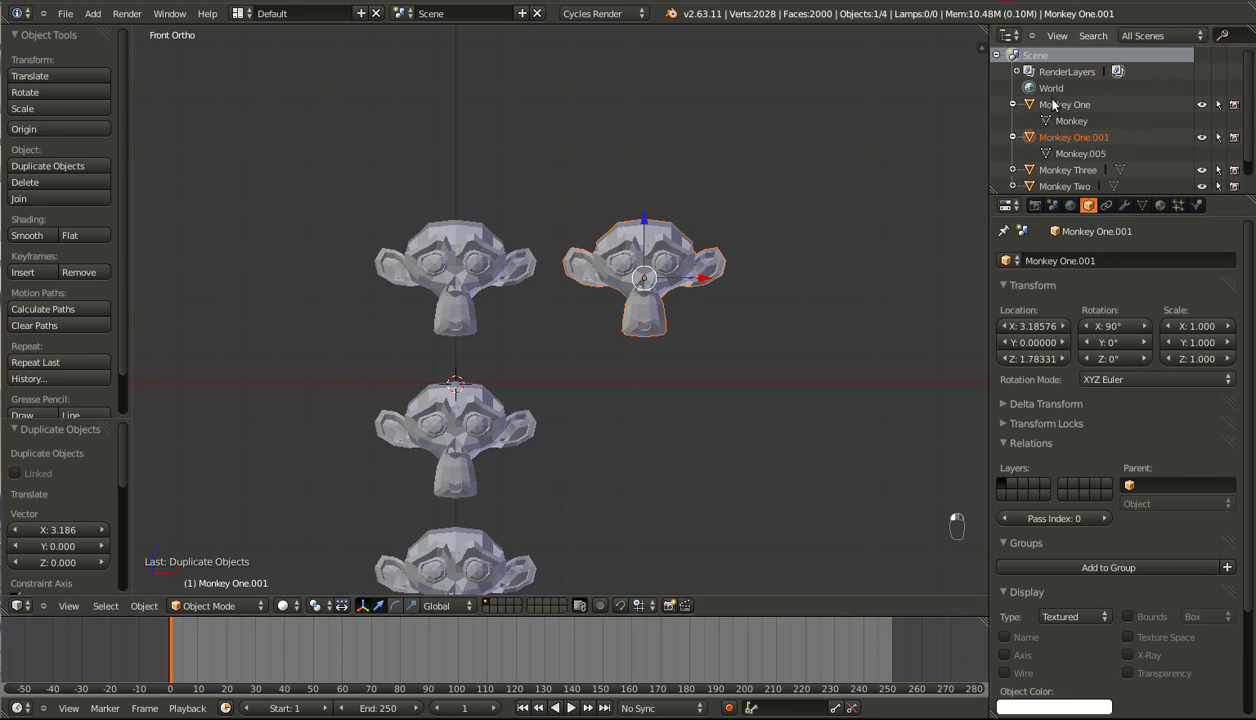
left_click(1060, 106)
left_click(1050, 140, "ctrl")
left_click(1062, 141)
left_click(1042, 120)
left_click(1079, 154)
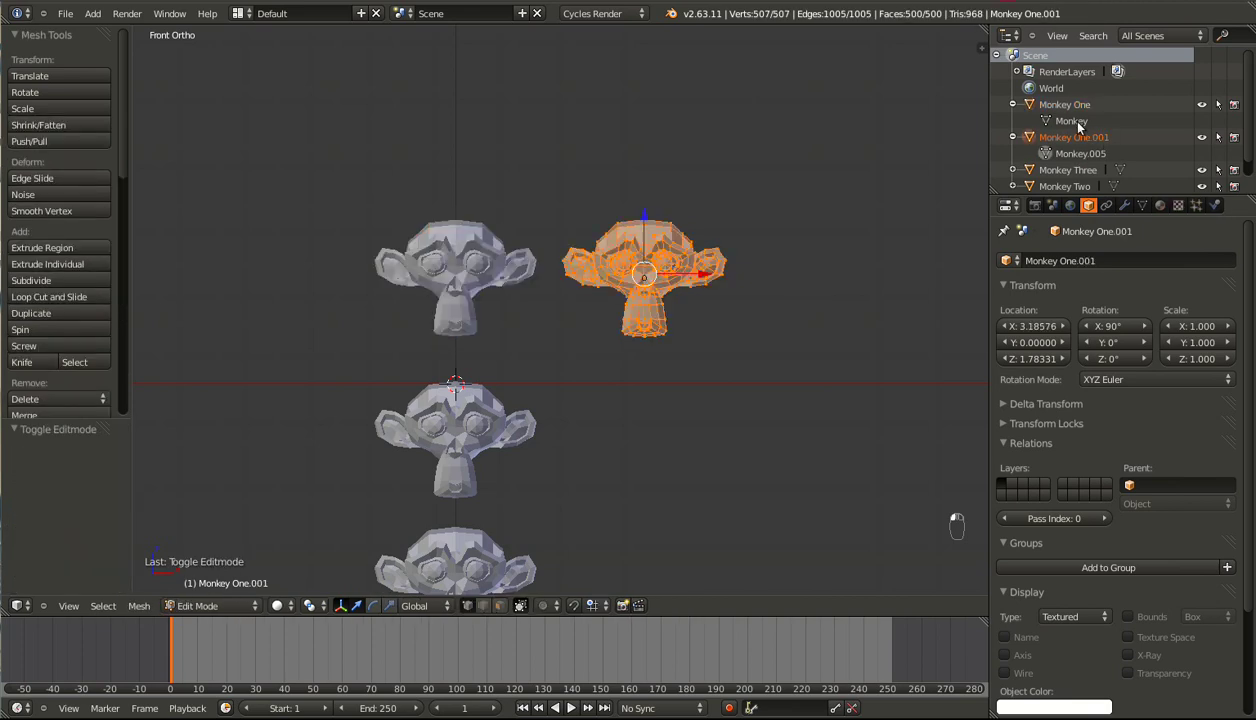
left_click(1045, 121)
left_click(1045, 154)
left_click(1045, 121)
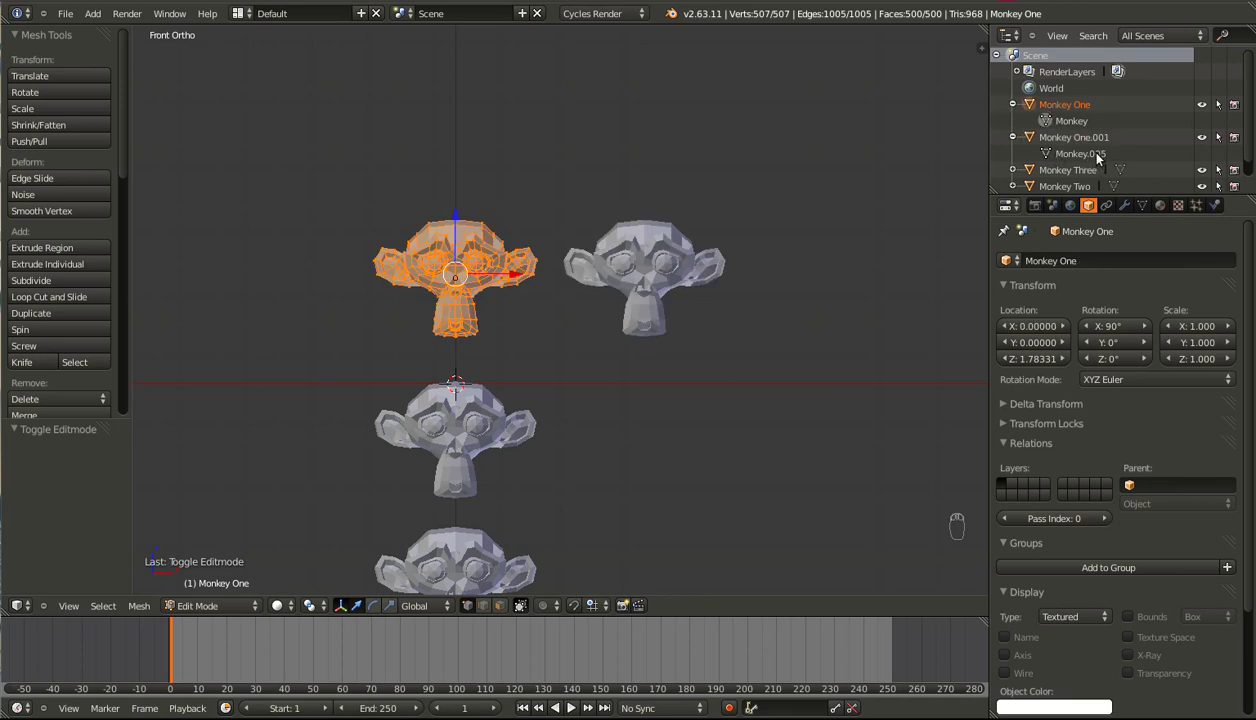
key("Tab")
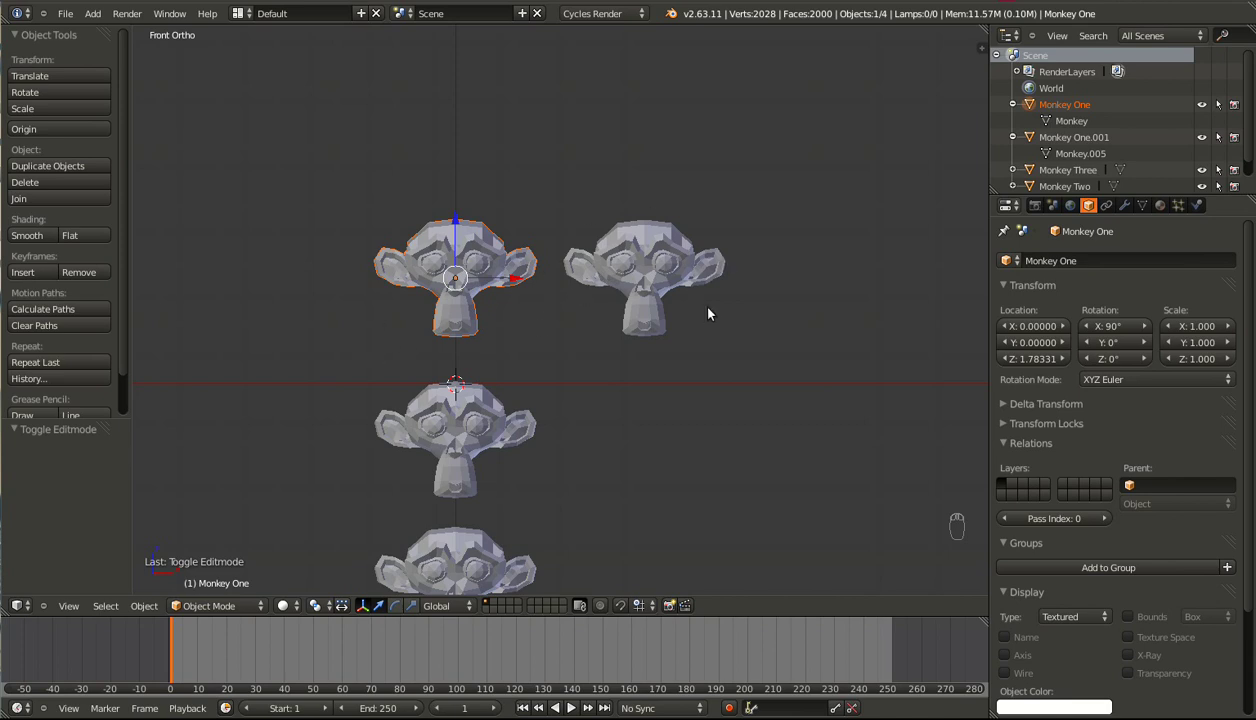
Edit the duplicate monkey's mesh in wireframe, moving its lower muzzle vertices down to lengthen the snout, then return to solid Object Mode
right_click(640, 336)
key("Tab")
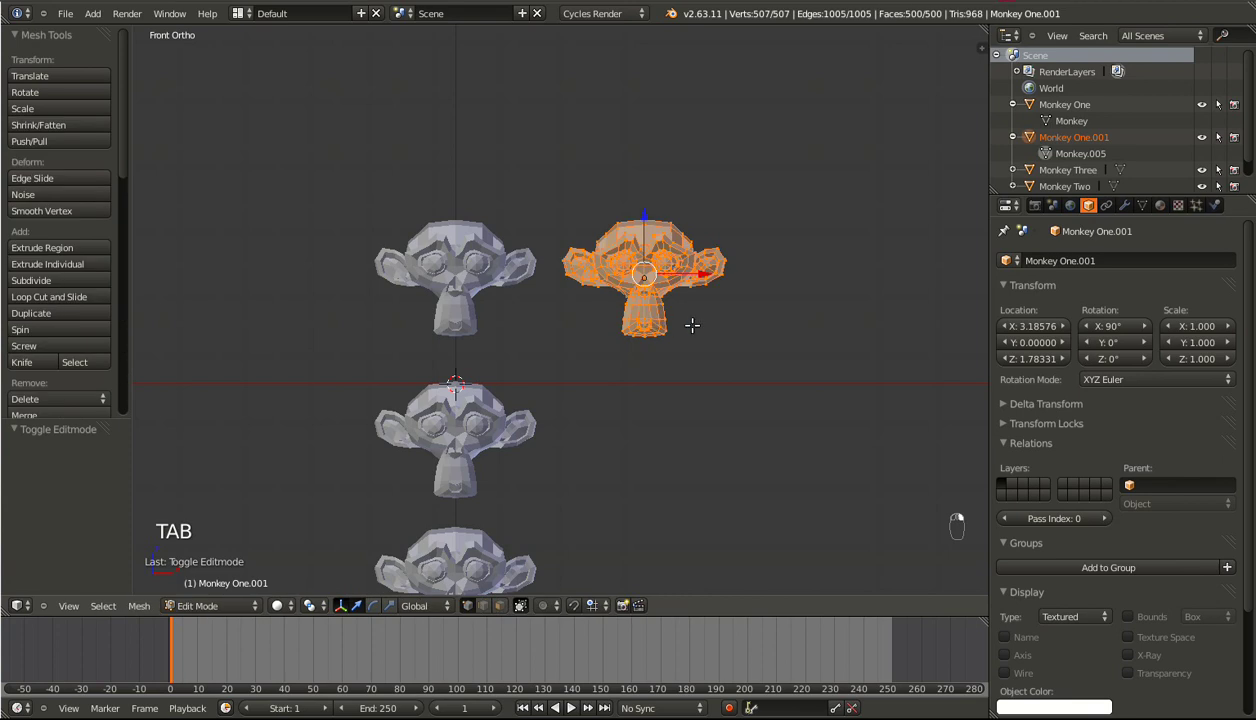
key("a")
key("a")
key("z")
key("b")
left_click_drag(592, 303, 719, 343)
key("g")
left_click(702, 387)
key("Tab")
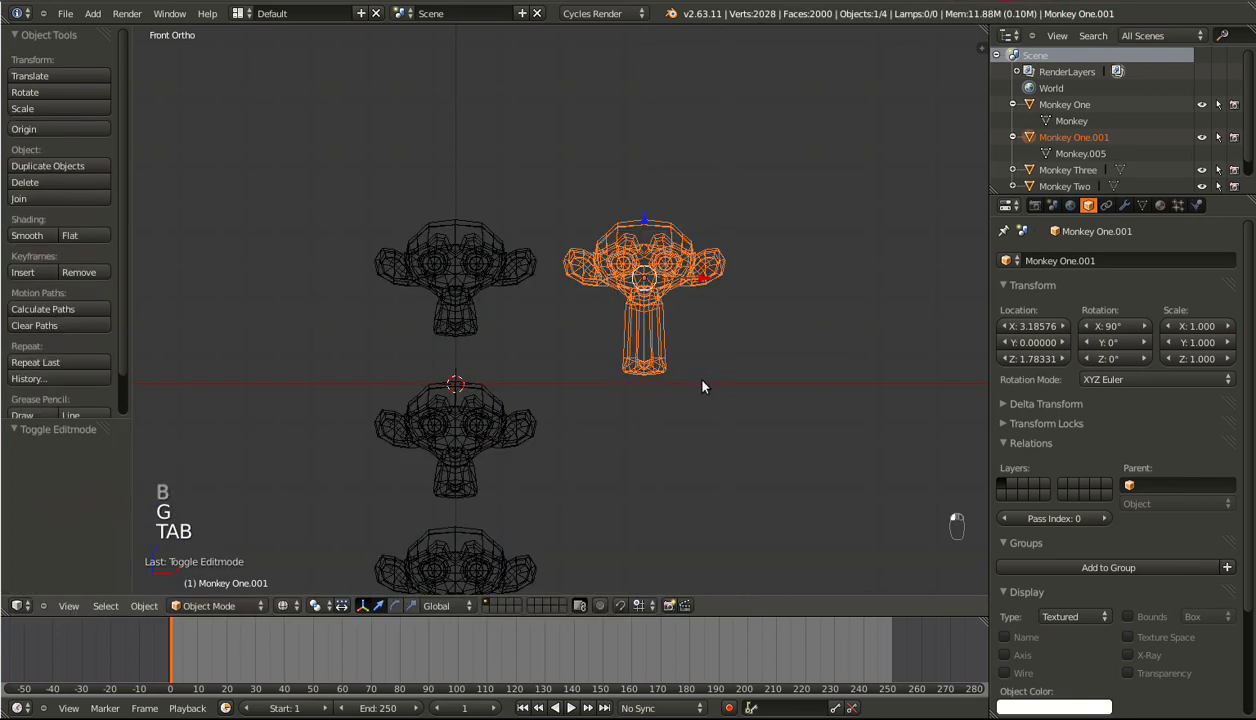
key("z")
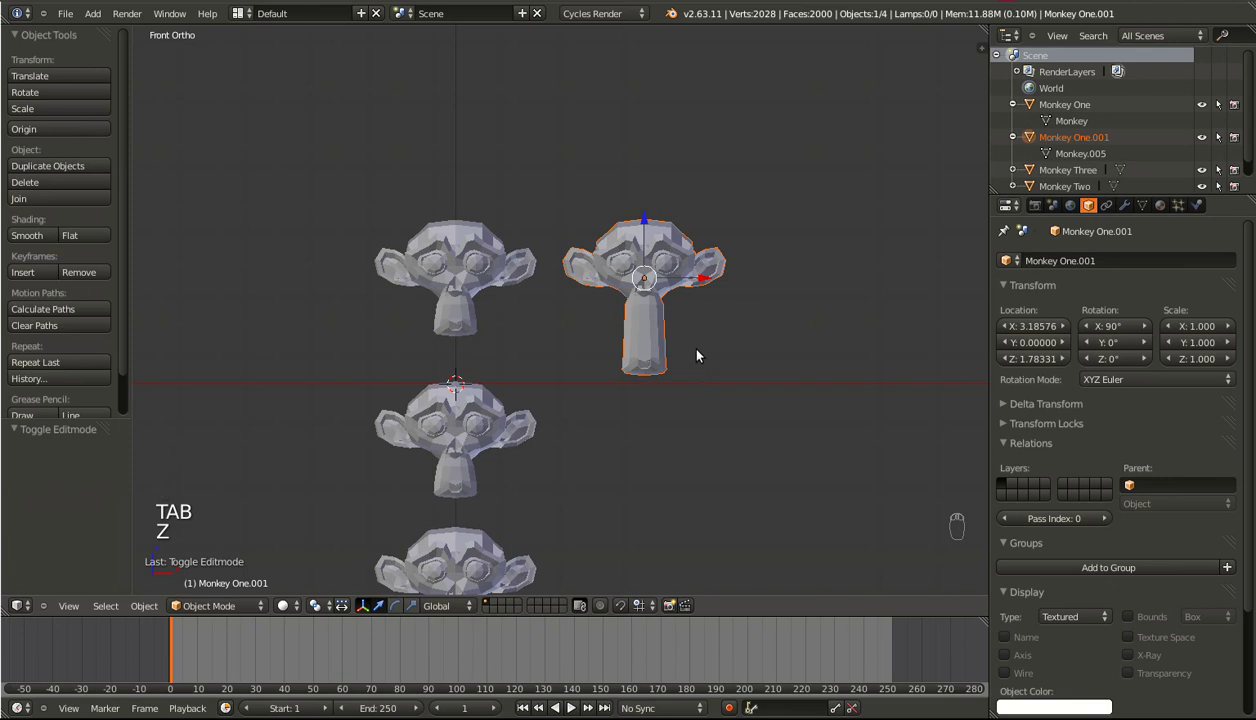
key("r")
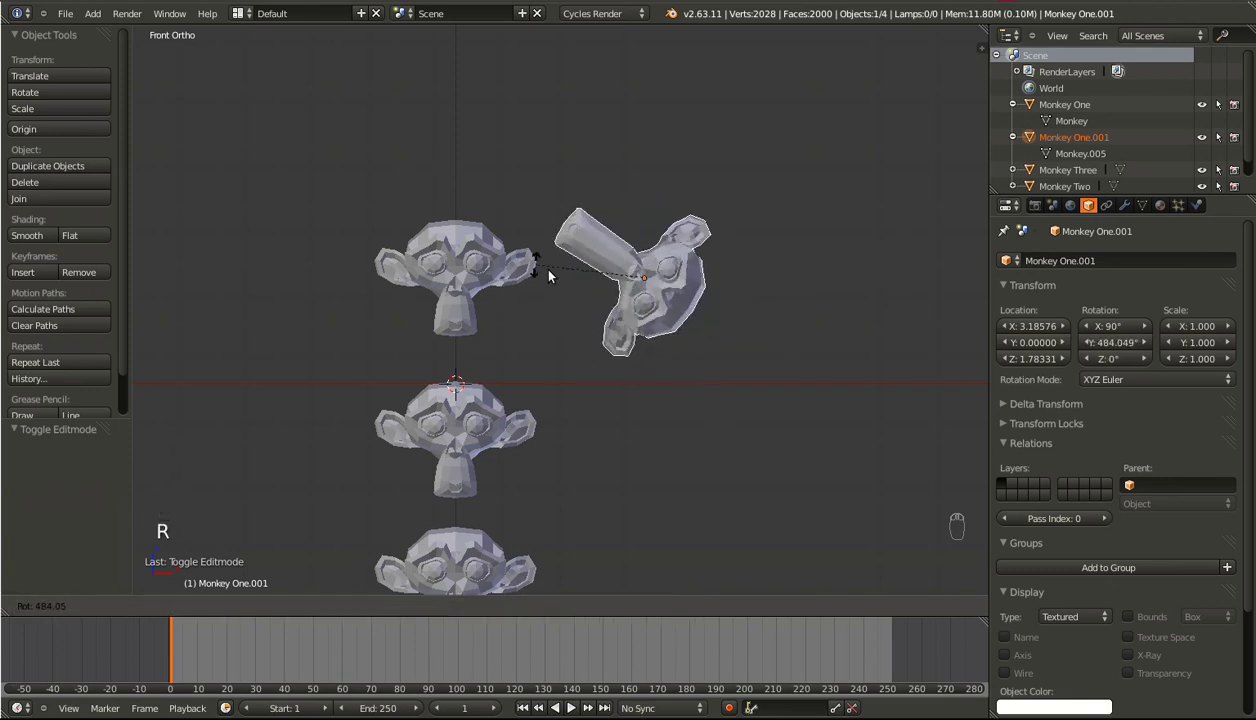
right_click(480, 222)
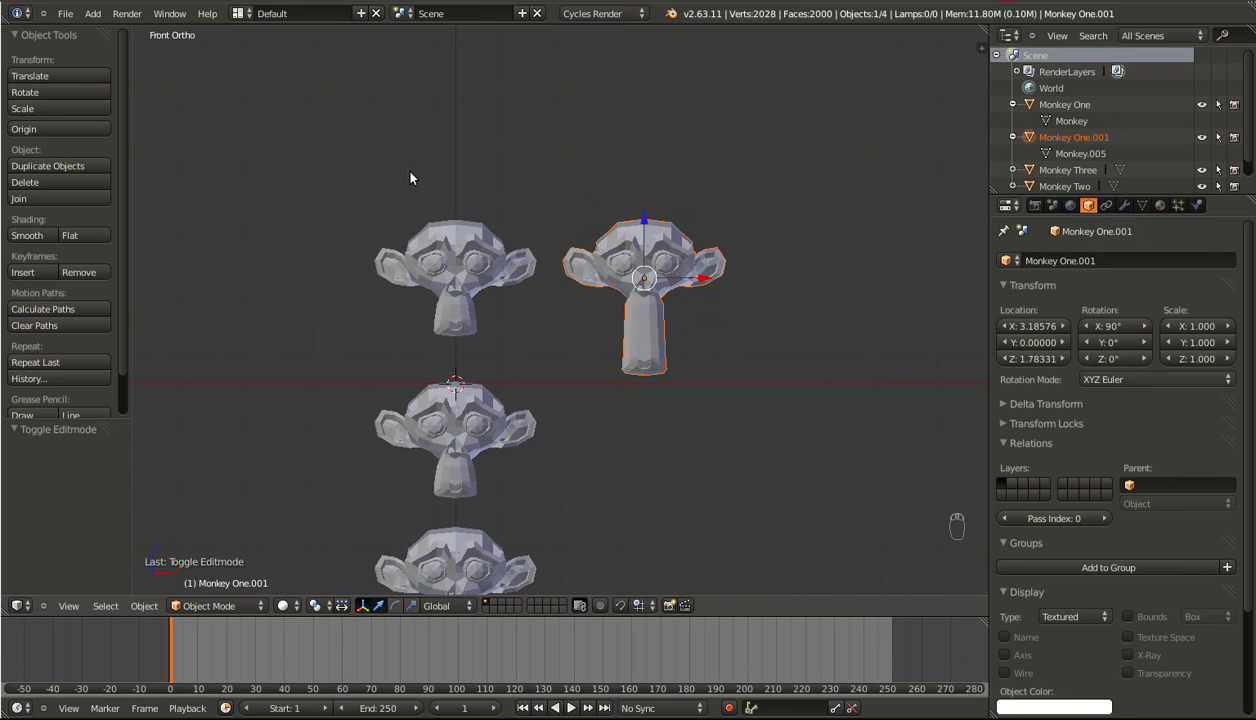
Collapse the expanded monkey entries in the Outliner and add a new material to Monkey Two
left_click(1160, 206)
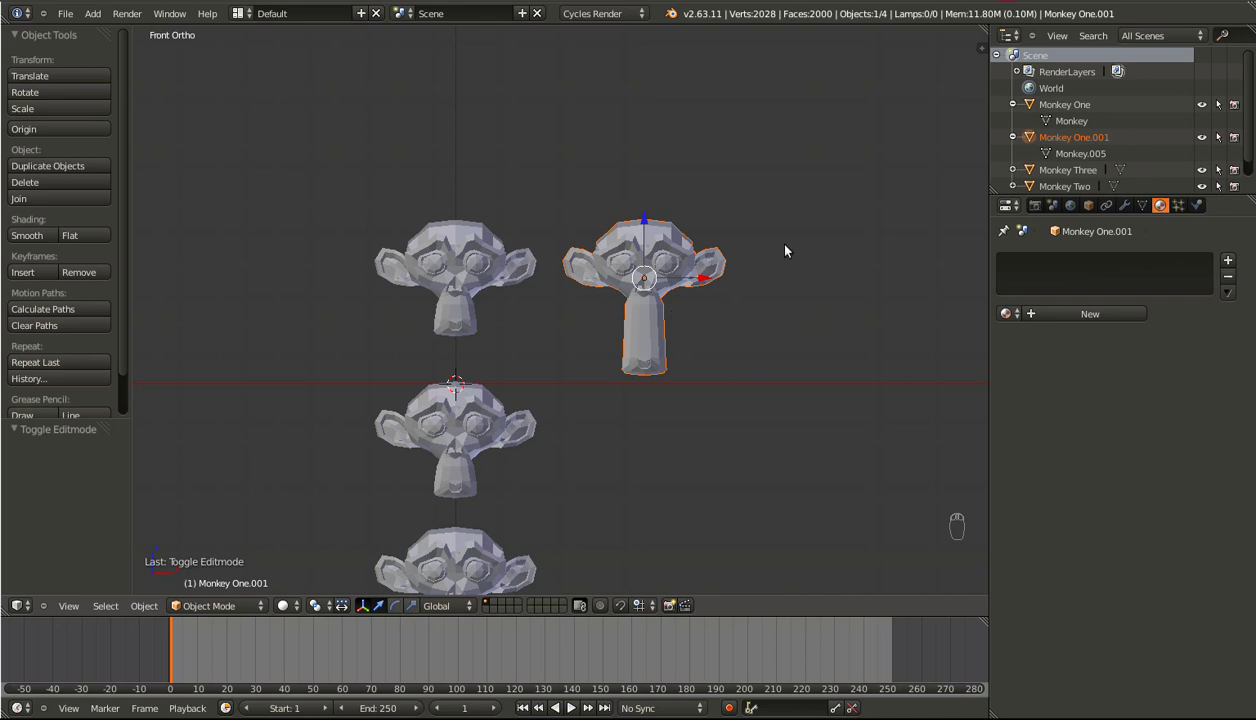
scroll(785, 251, "down", 6, "shift")
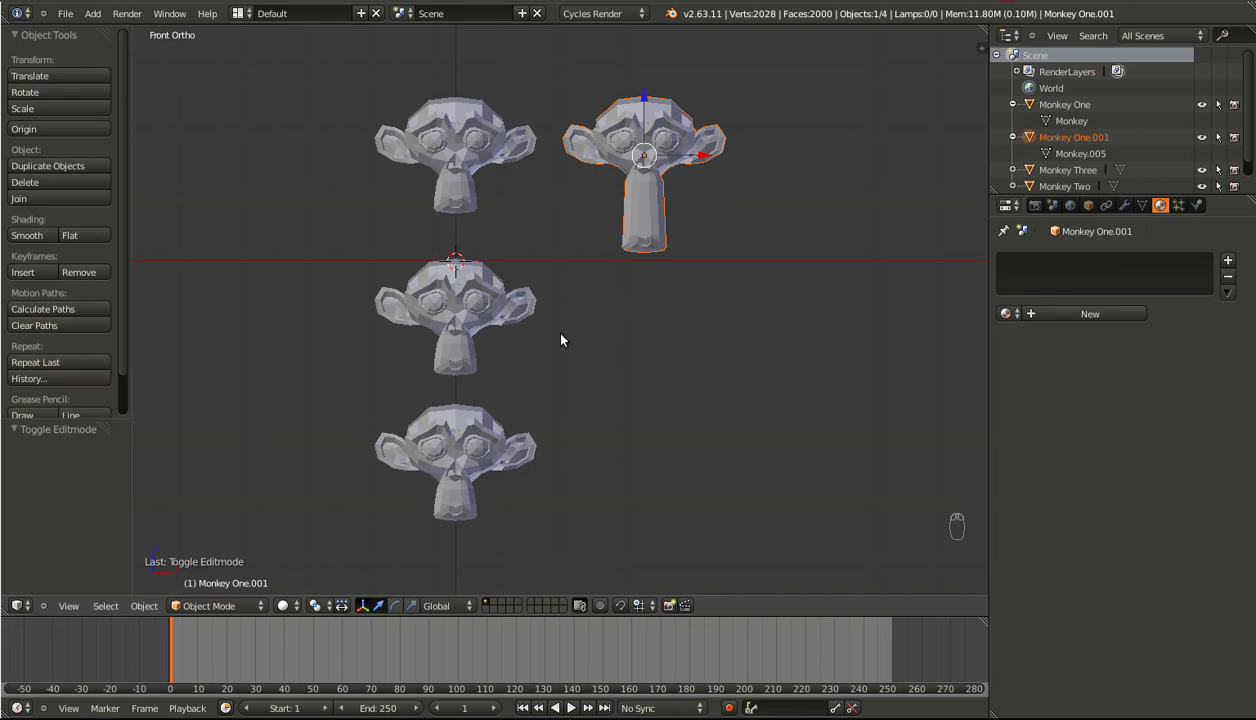
right_click(479, 331)
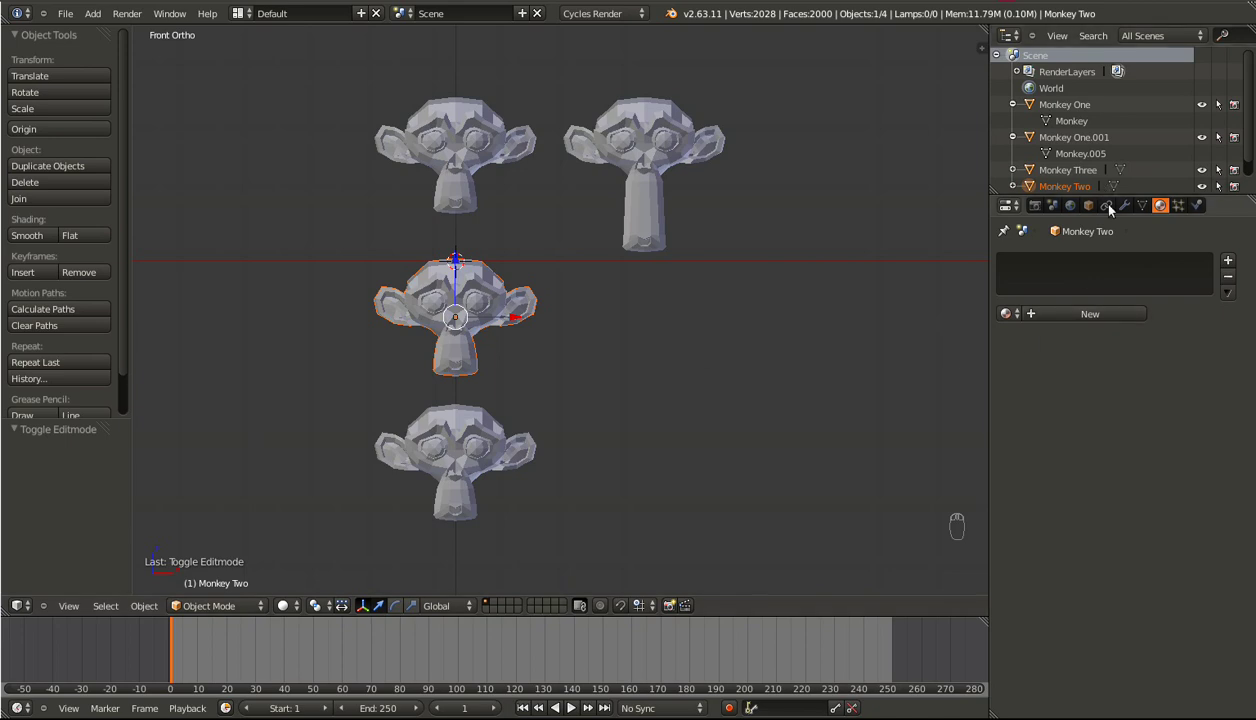
left_click(1013, 137)
left_click(1013, 104)
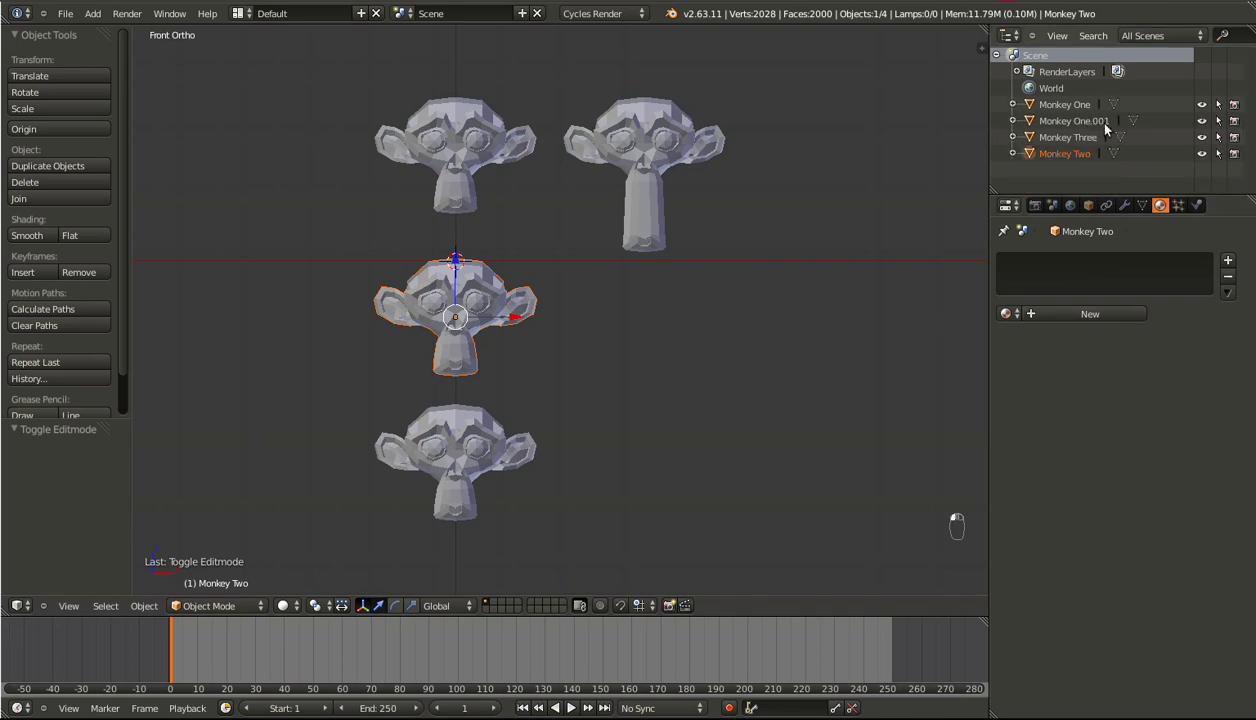
left_click(1067, 313)
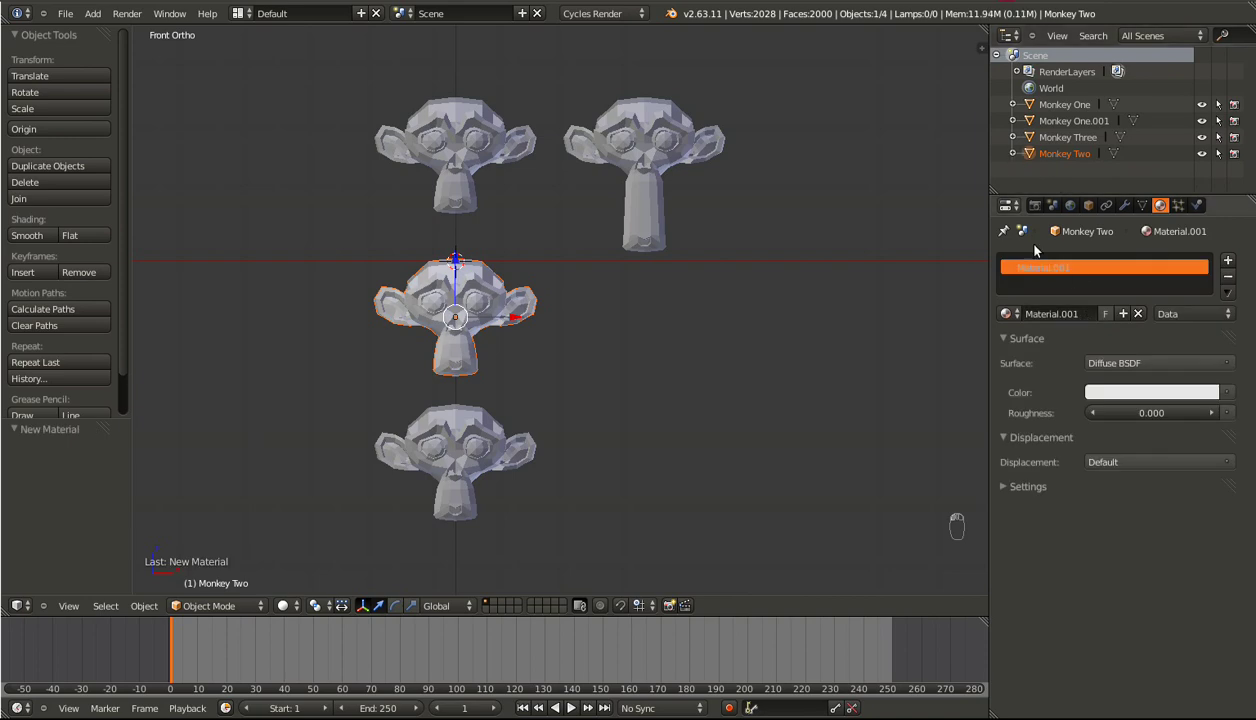
Switch the render engine to Blender Render and turn off nodes for Monkey Two's material
left_click(598, 13)
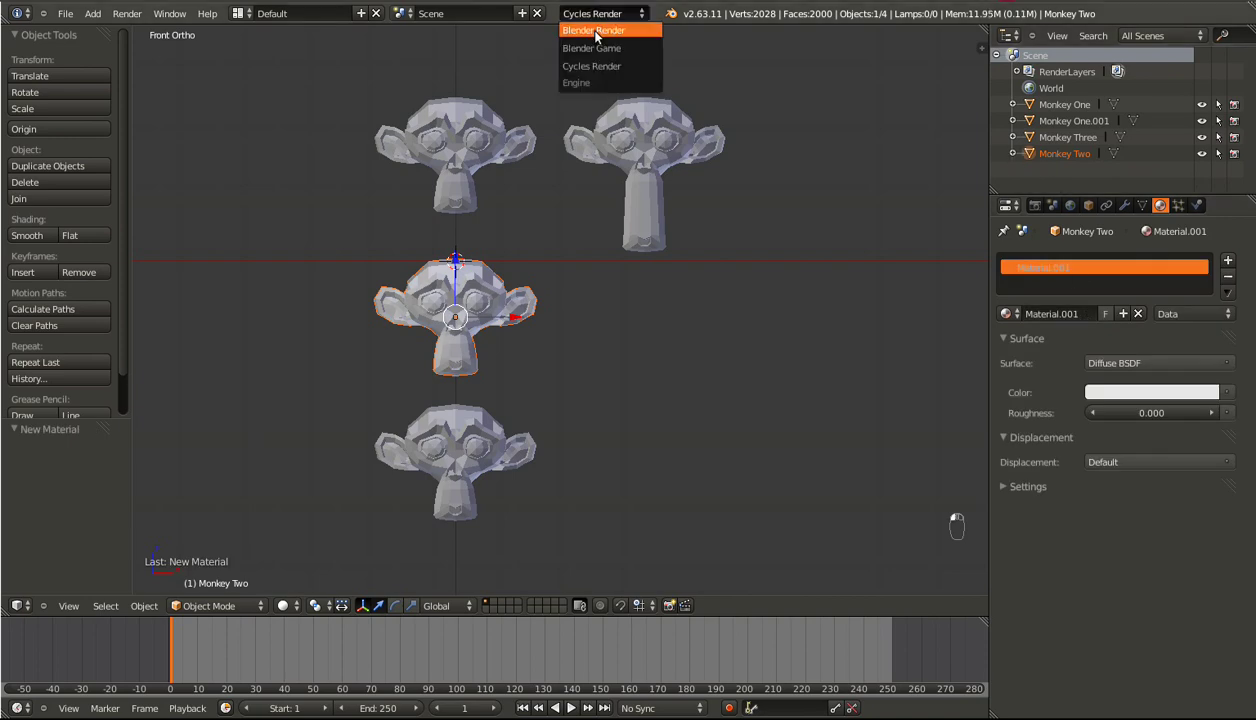
left_click(595, 31)
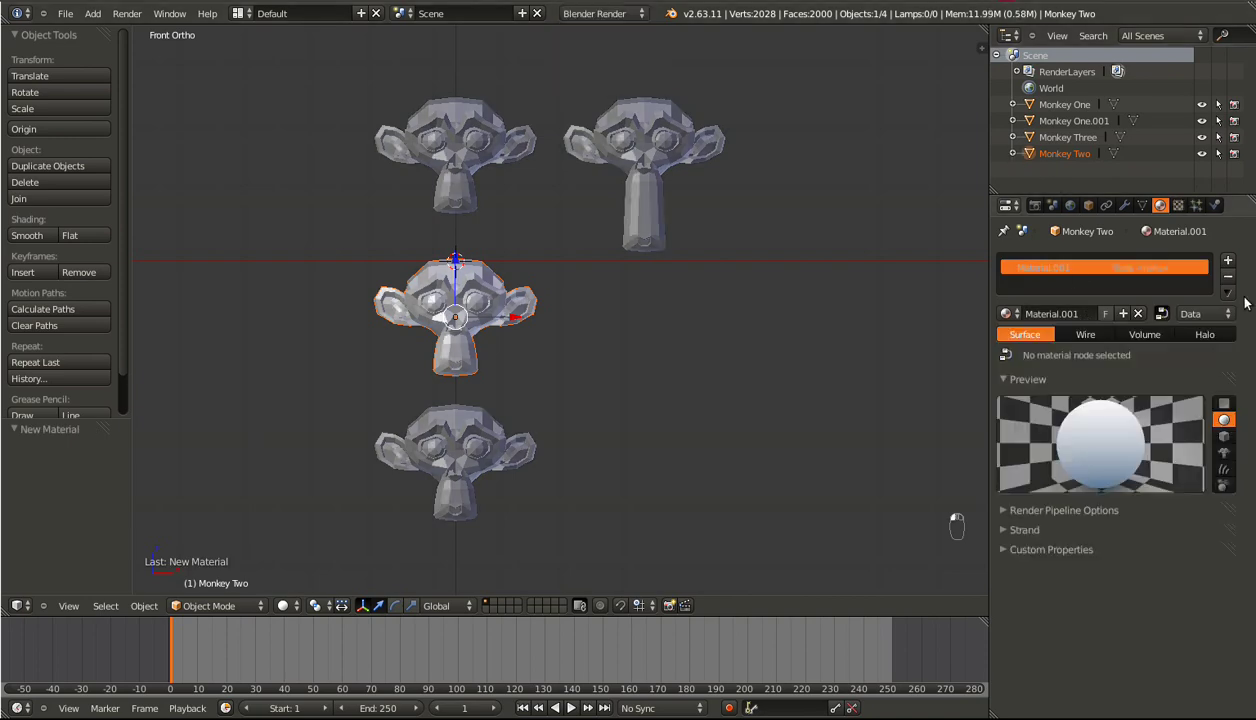
left_click(1161, 313)
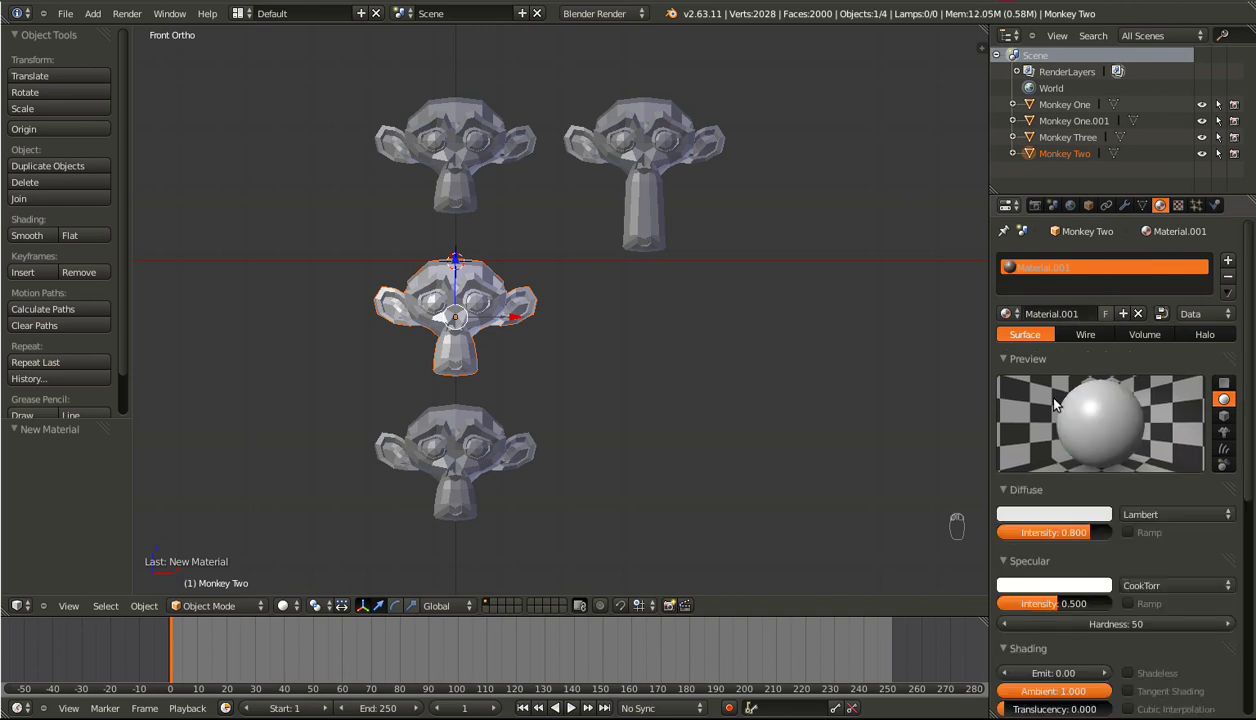
scroll(636, 328, "up", 1)
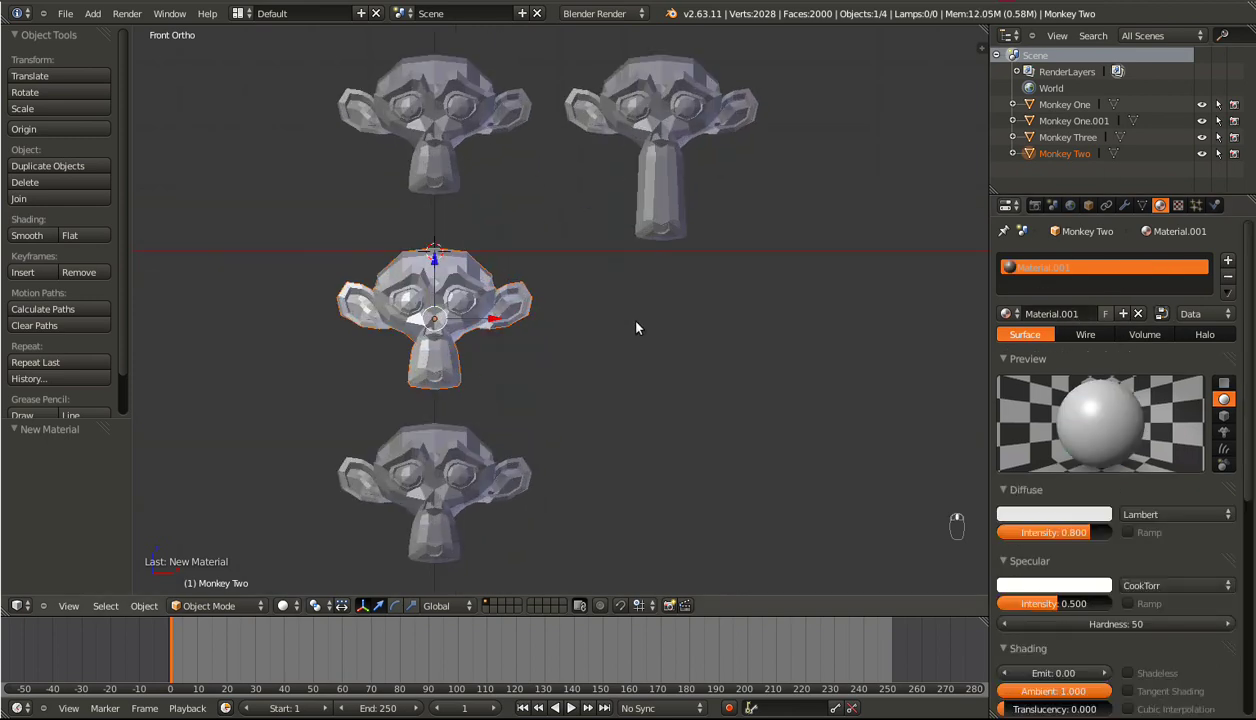
Expand Monkey Two and its mesh data in the Outliner to examine the linked material
left_click(1013, 153)
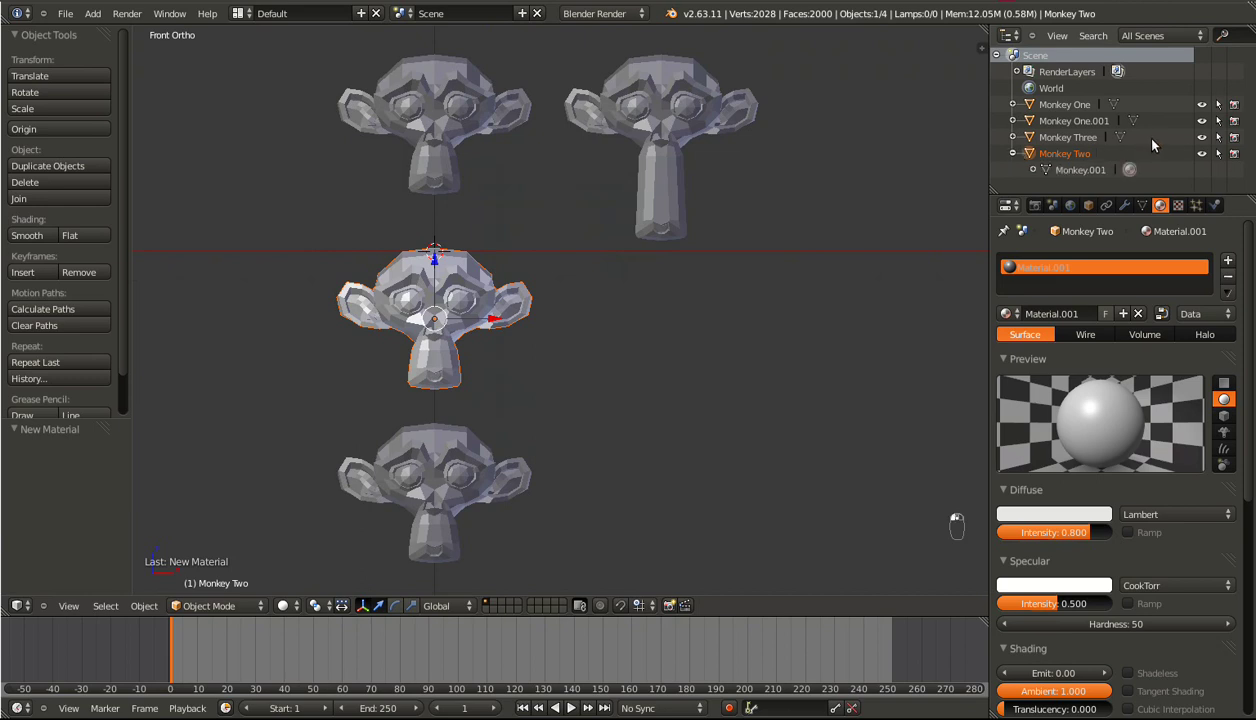
left_click(1033, 170)
scroll(1092, 136, "down", 1)
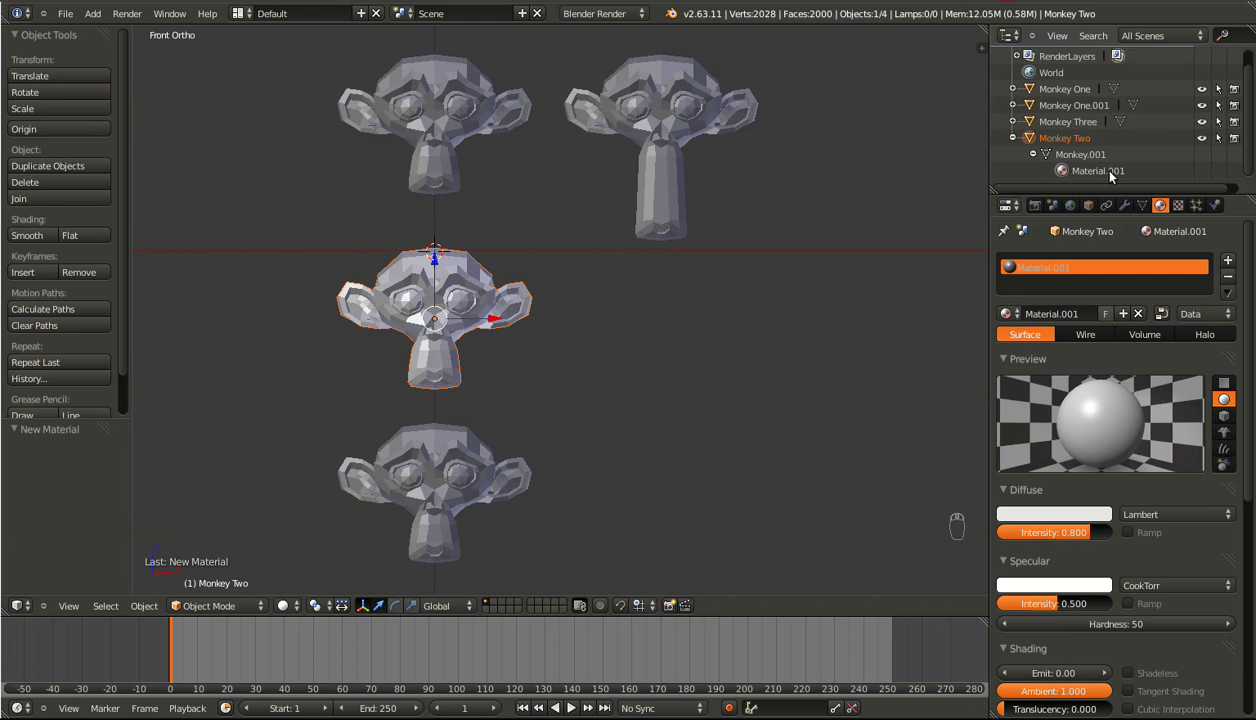
Set the diffuse color of Monkey Two's material to orange and rename the material Orange
left_click(1077, 316)
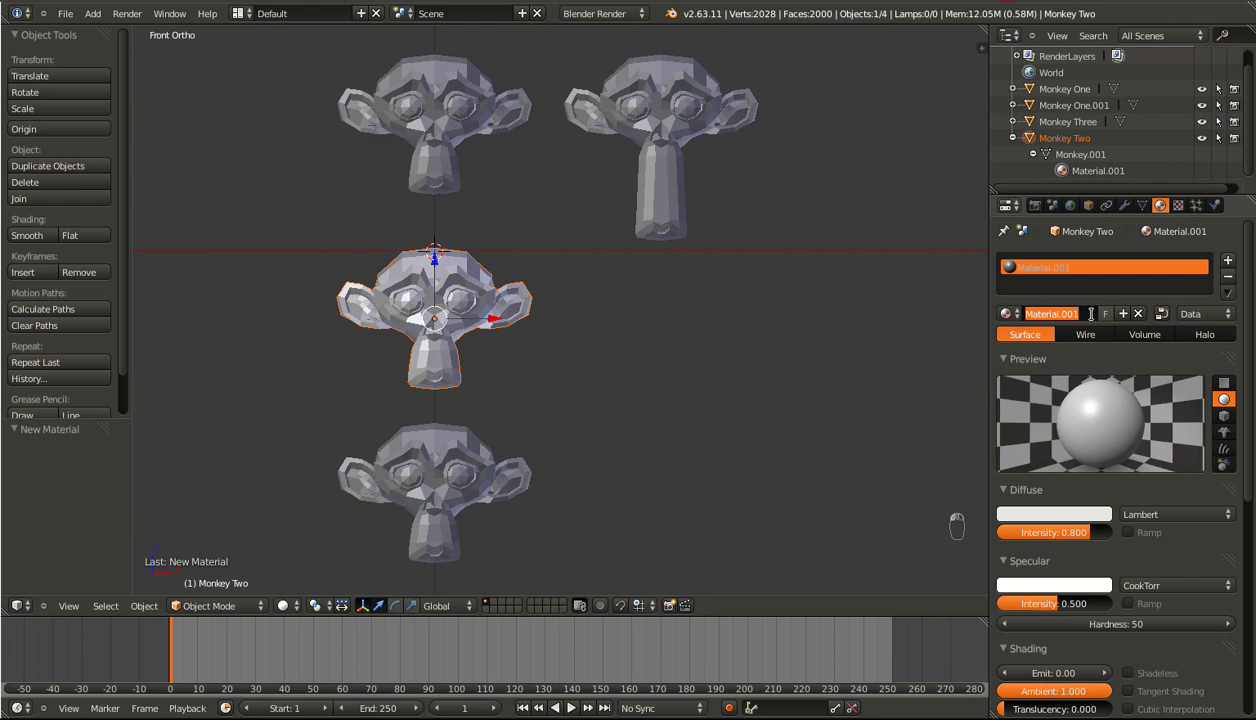
left_click(1020, 513)
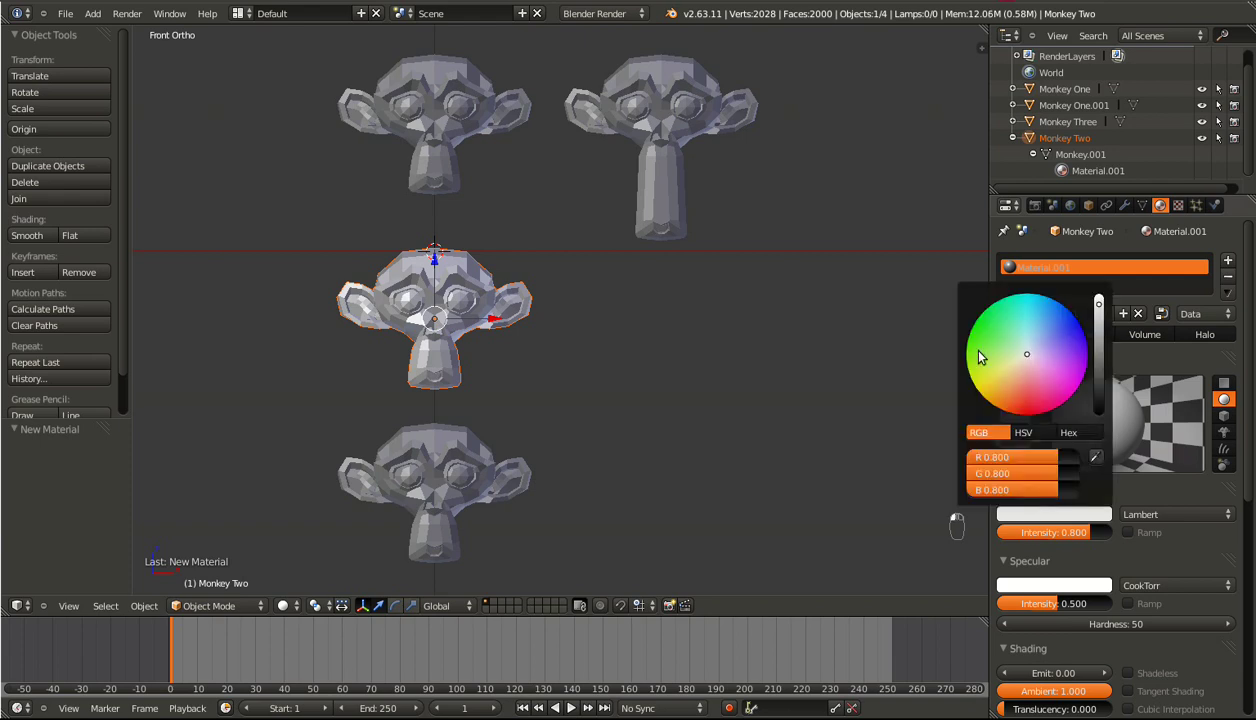
left_click(1003, 416)
mouse_move(1003, 416)
left_mouse_down()
mouse_move(968, 424)
mouse_move(982, 426)
left_mouse_up()
left_click(1078, 313)
type("Orange")
key("Return")
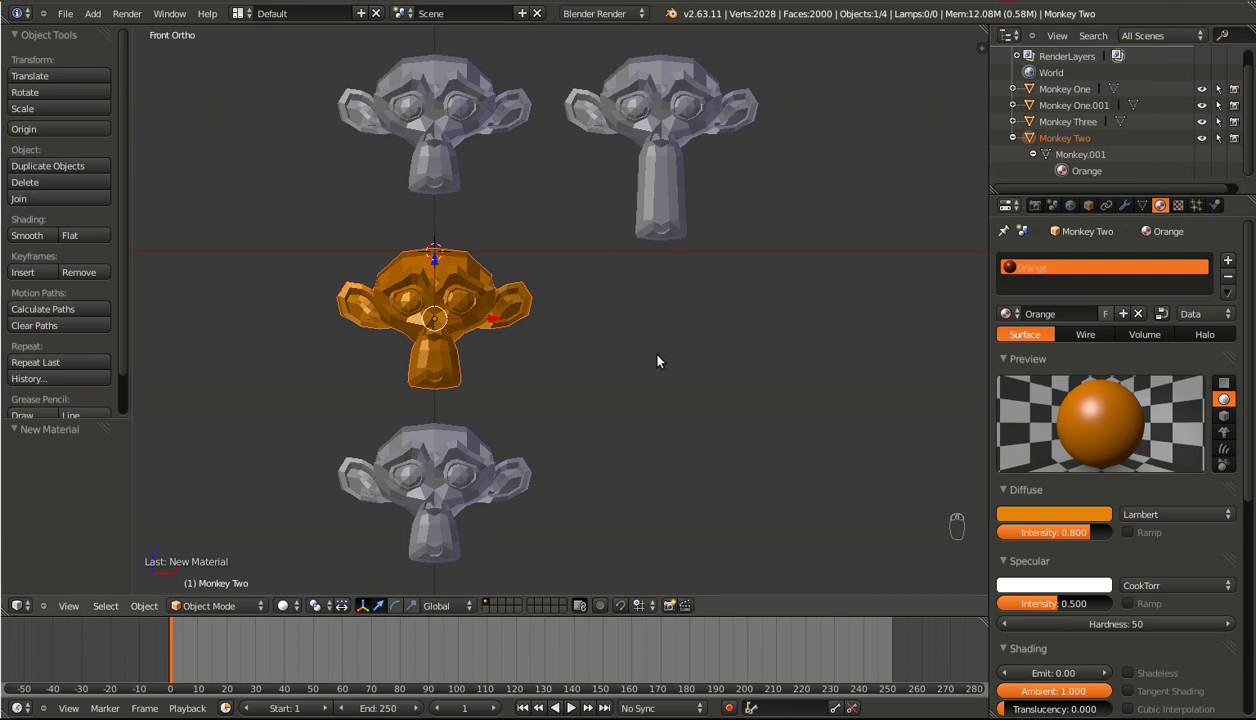
Collapse and re-expand Monkey Two's mesh data in the Outliner to review the object, mesh and material hierarchy
left_click(1034, 156)
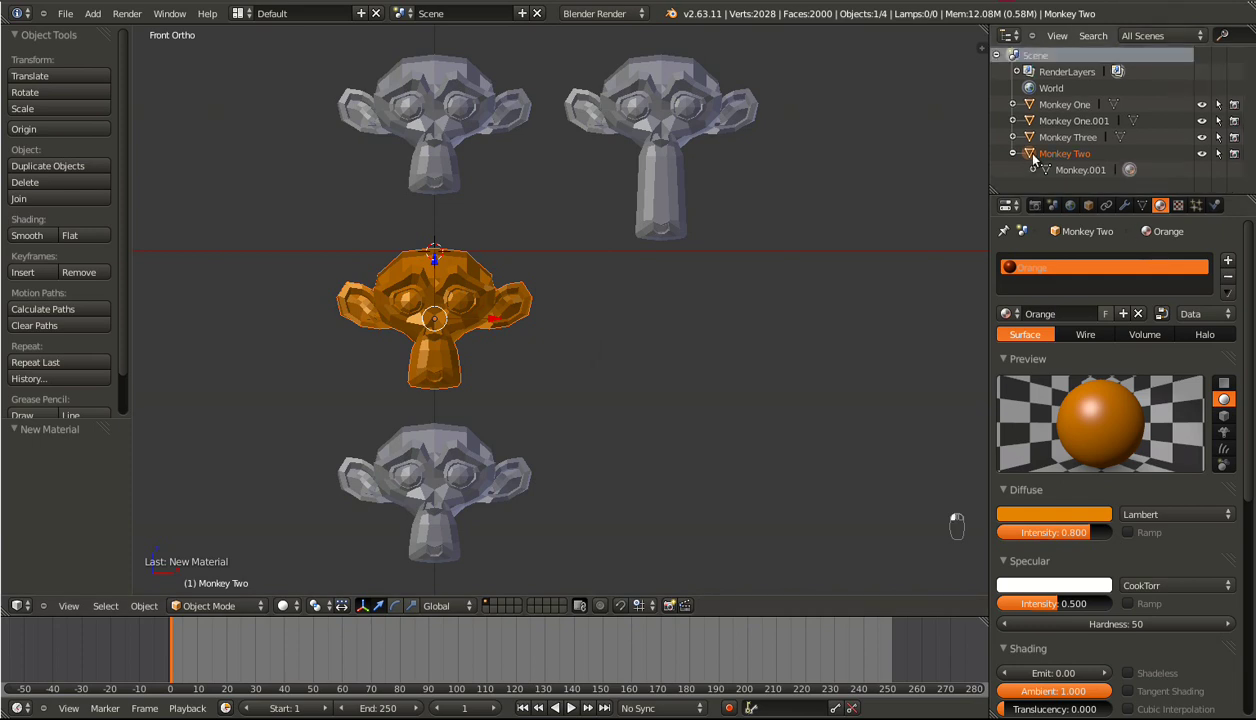
left_click(1033, 170)
scroll(1130, 158, "down", 1)
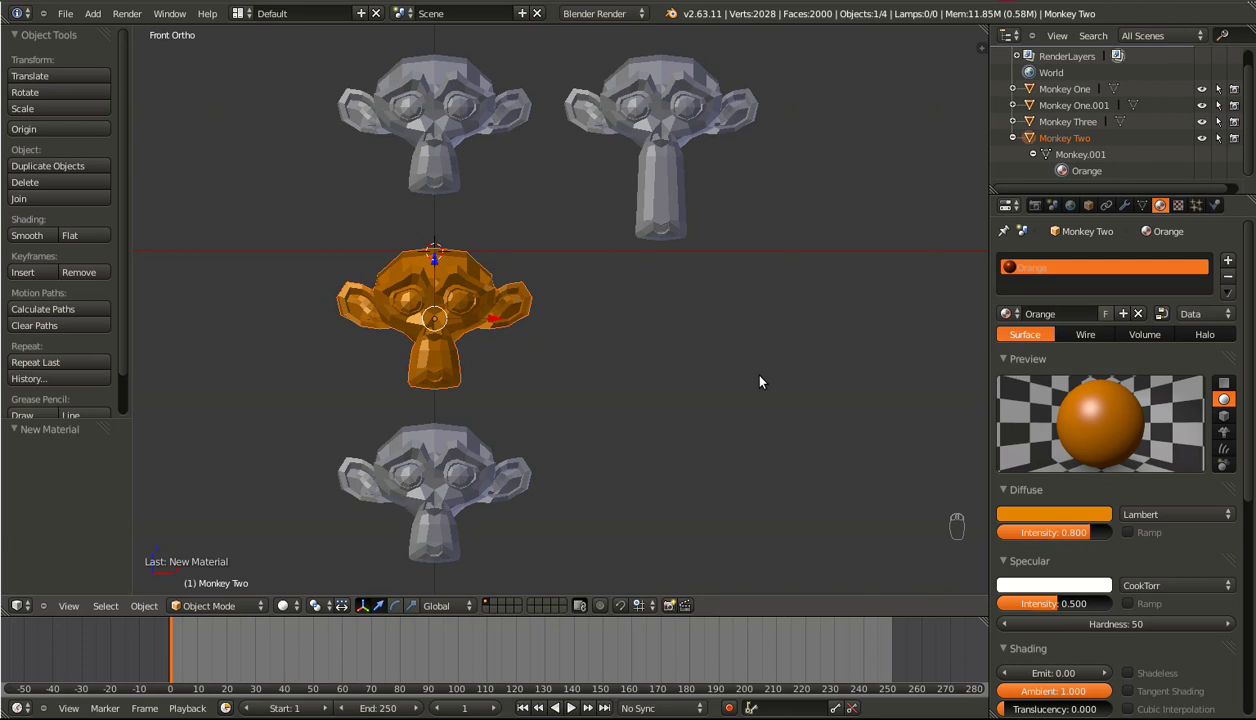
Duplicate Monkey One and place the copy about 3.2 units away along negative X
right_click(434, 119)
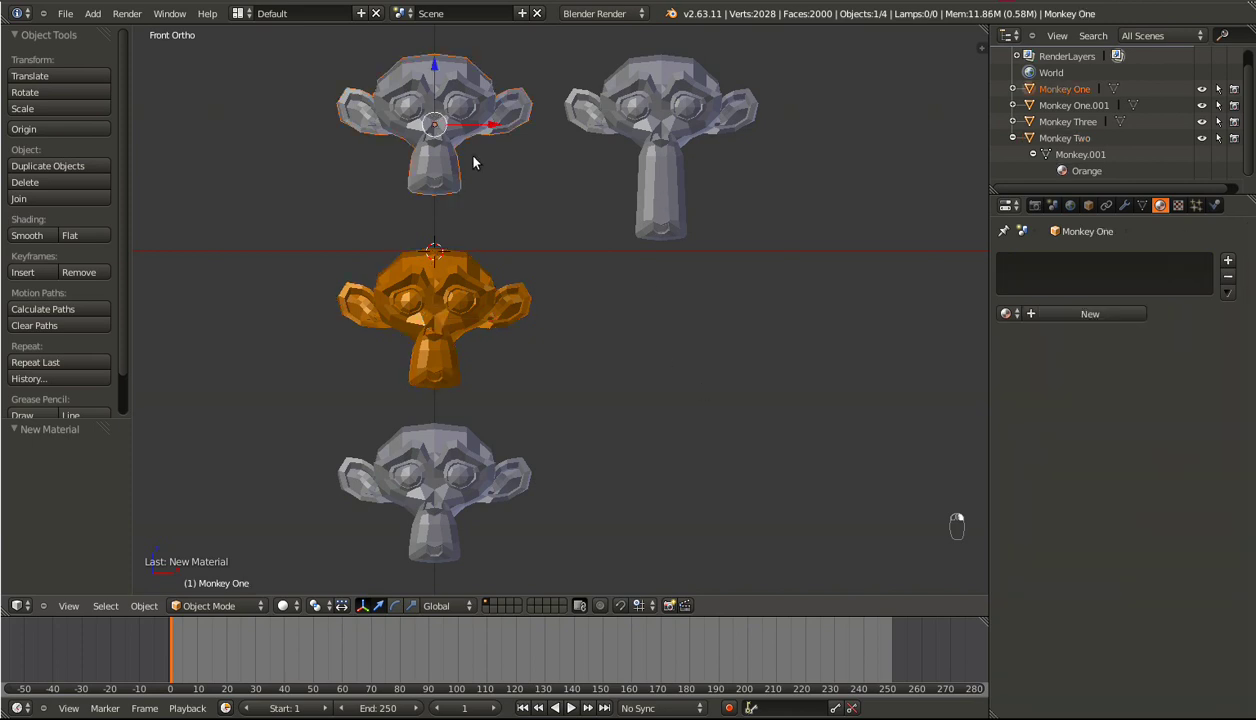
scroll(434, 119, "down", 3)
key("shift+d")
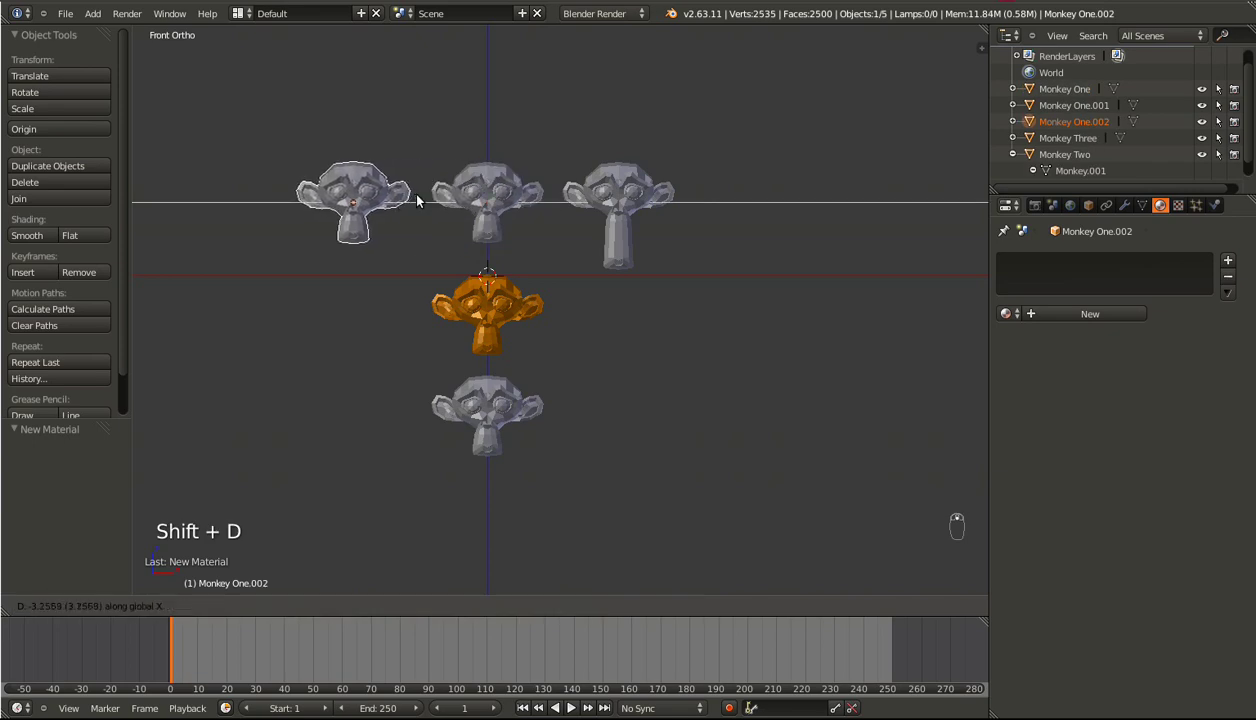
left_click(412, 196)
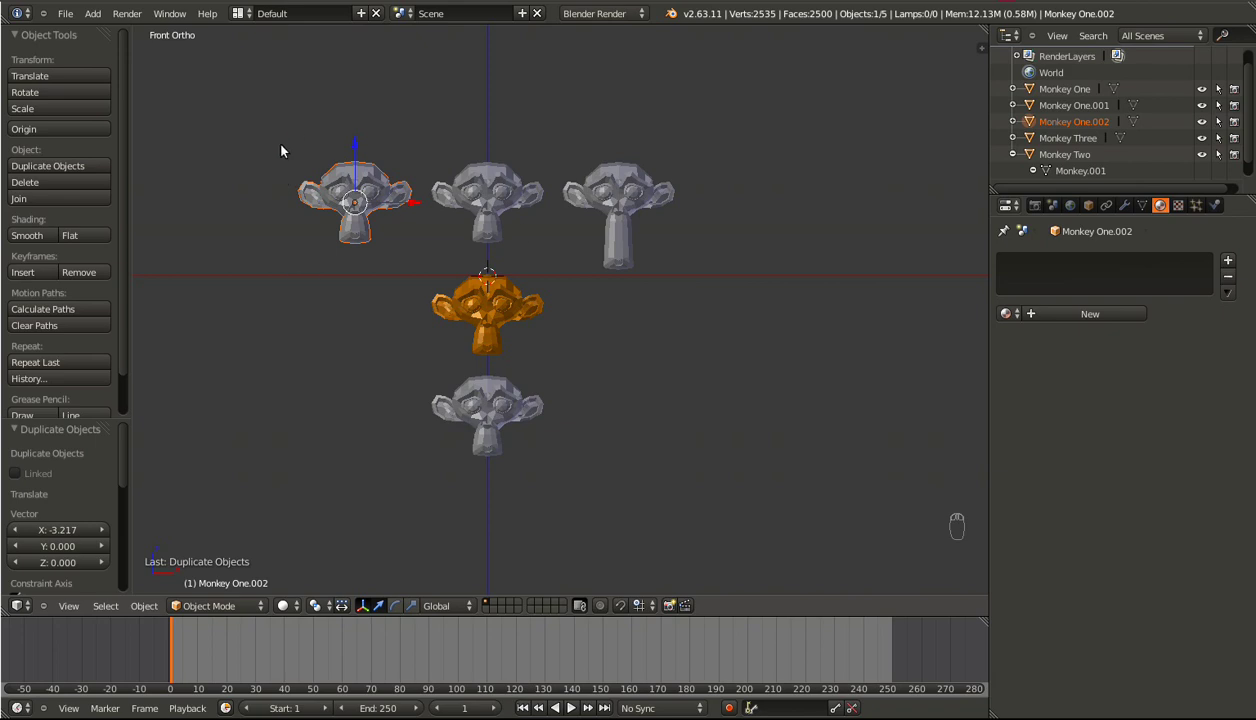
Create a linked duplicate of Monkey Two and place it about 3.27 units away along positive X
scroll(575, 335, "up", 4)
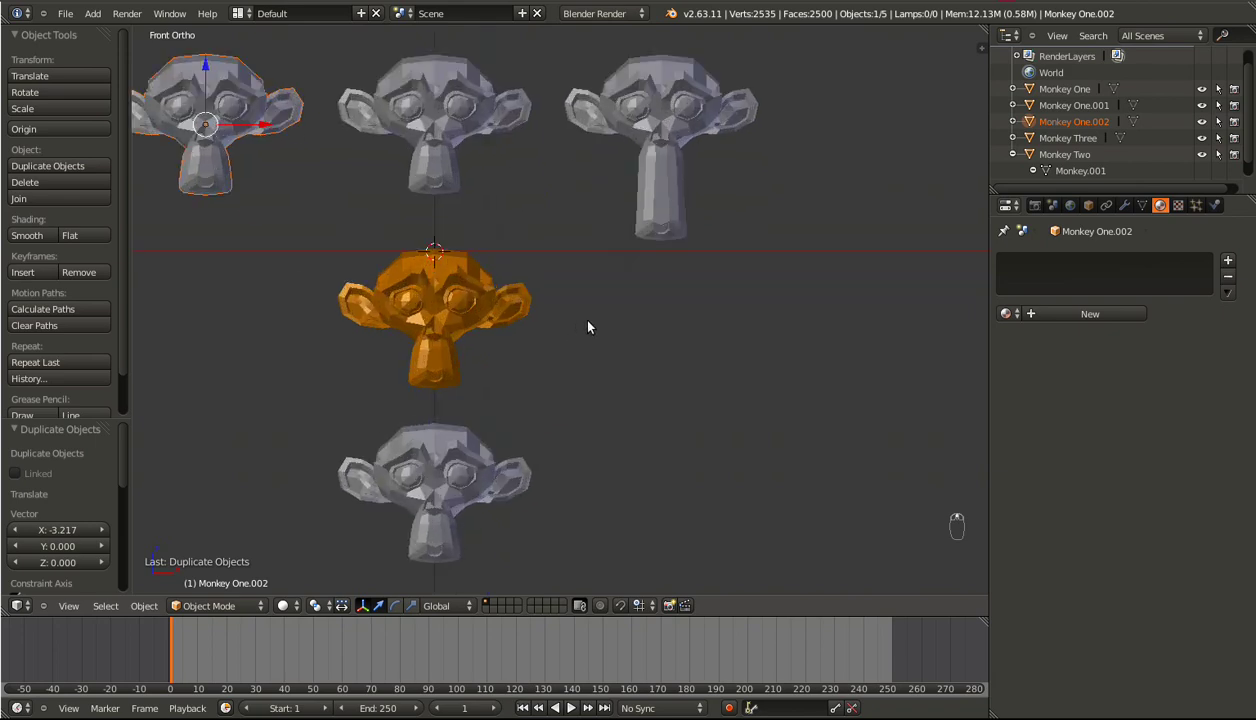
right_click(471, 345)
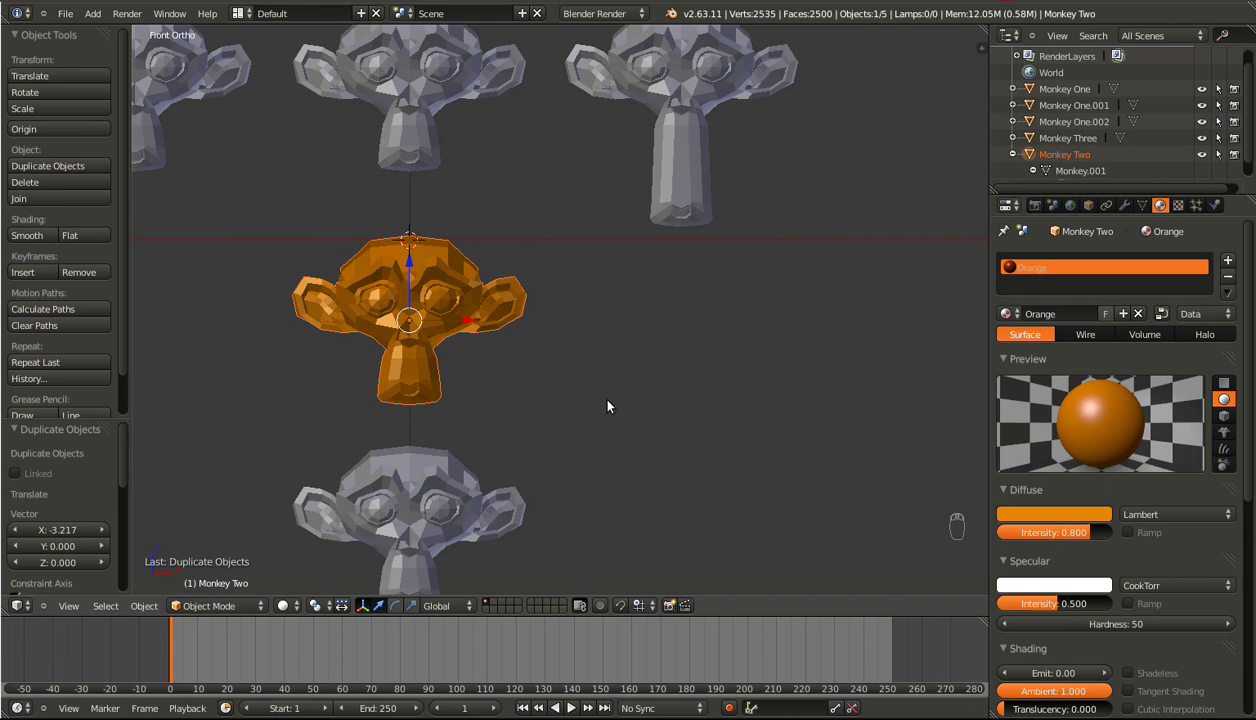
key("alt+d")
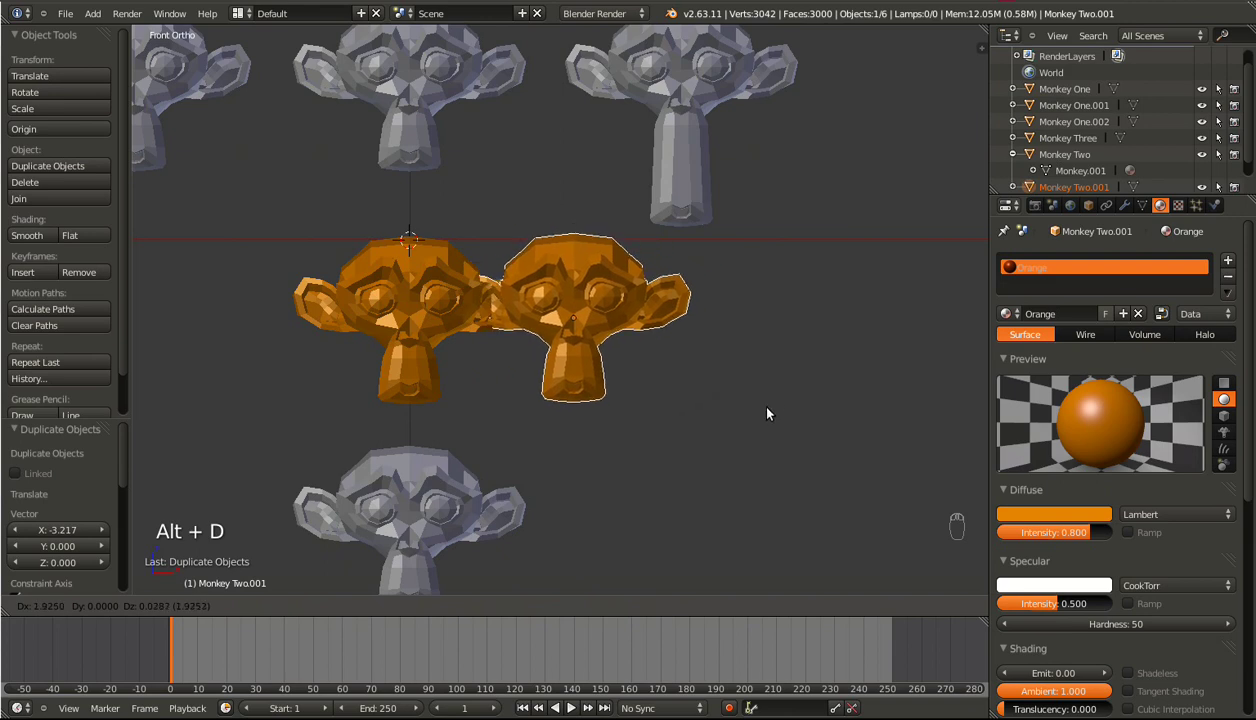
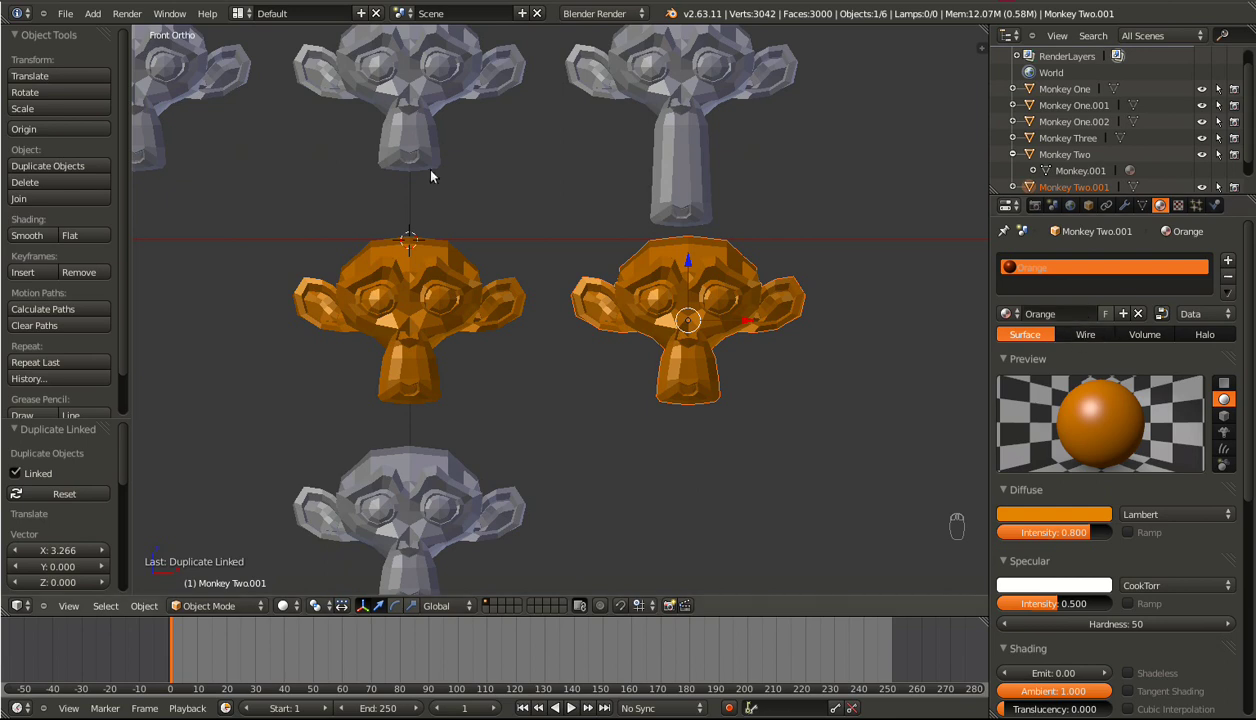
Add a new material named Yellow to Monkey One and set its diffuse color to yellow (R 0.800, G 0.583, B 0.000)
right_click(411, 96)
left_click(1100, 316)
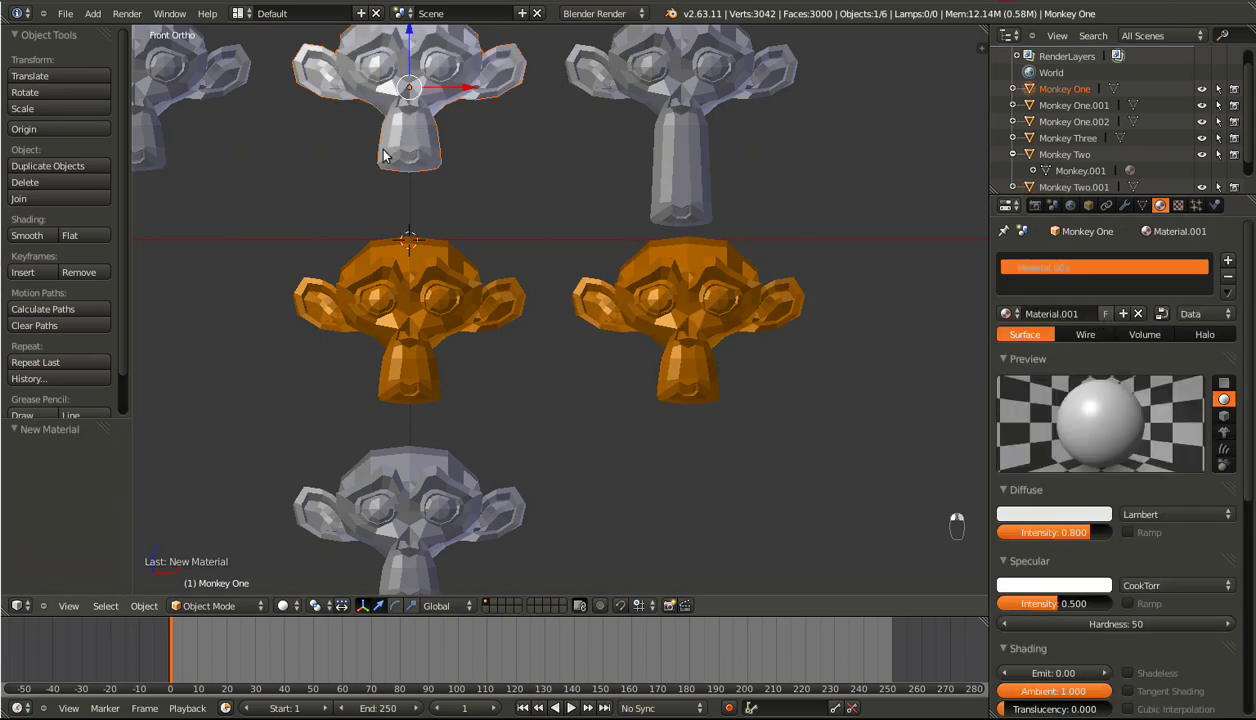
left_click(1049, 315)
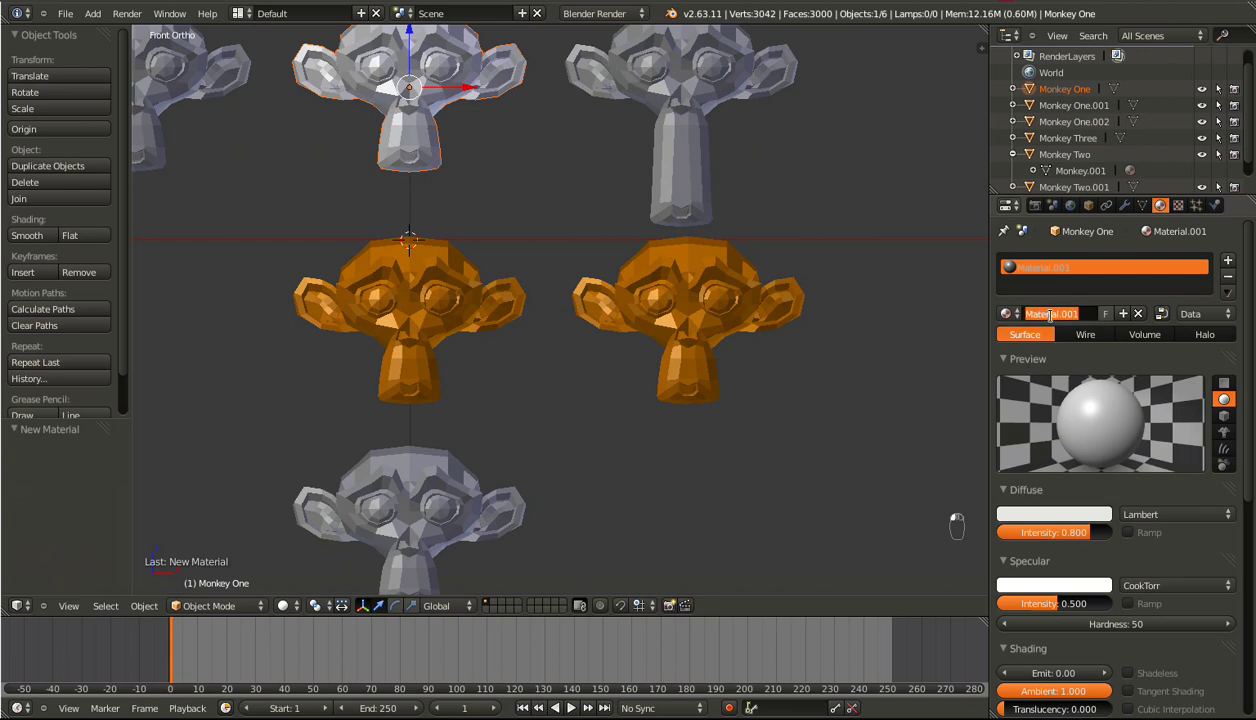
type("Yello")
key("Return")
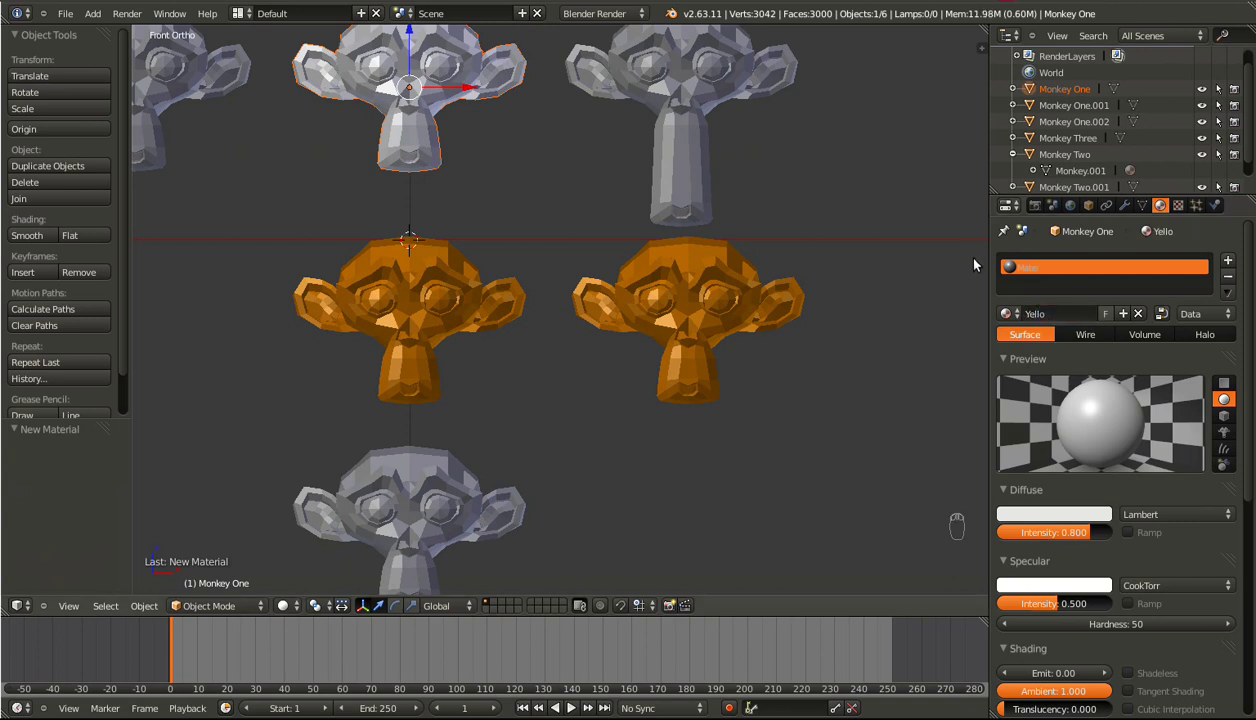
left_click(1064, 315)
type("Yellow")
key("Return")
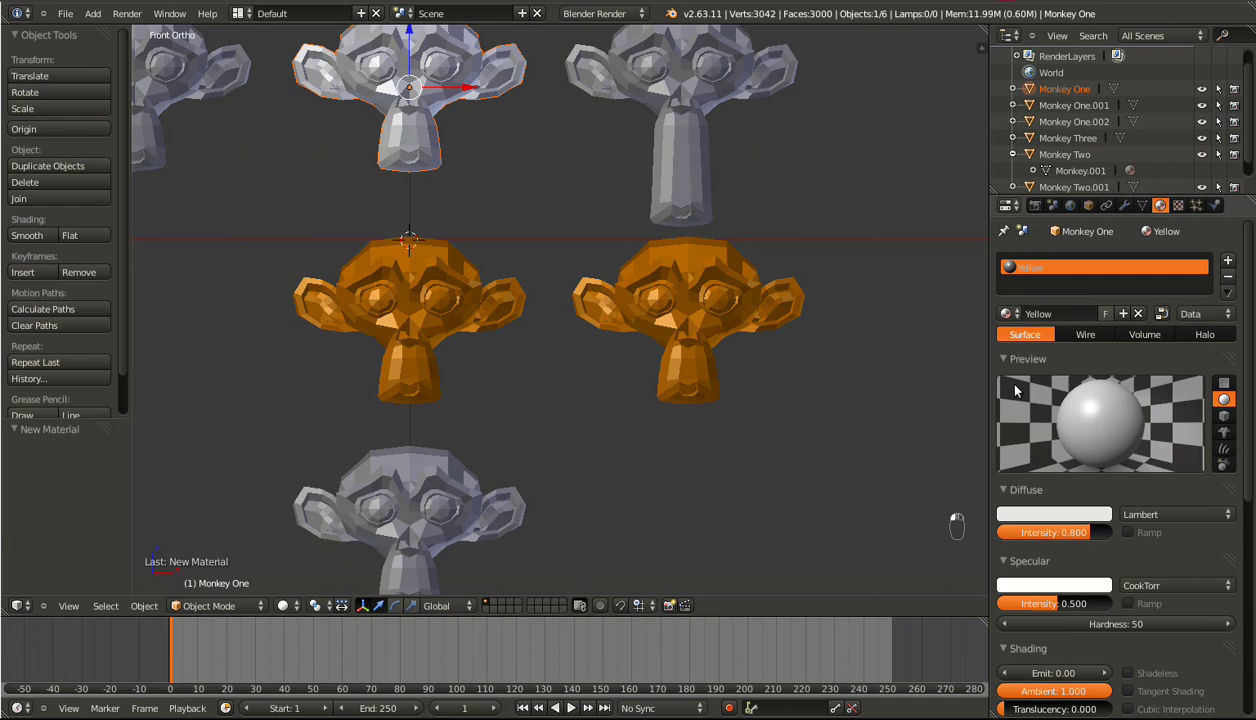
left_click(1040, 514)
mouse_move(975, 405)
left_mouse_down()
mouse_move(955, 402)
mouse_move(976, 413)
left_mouse_up()
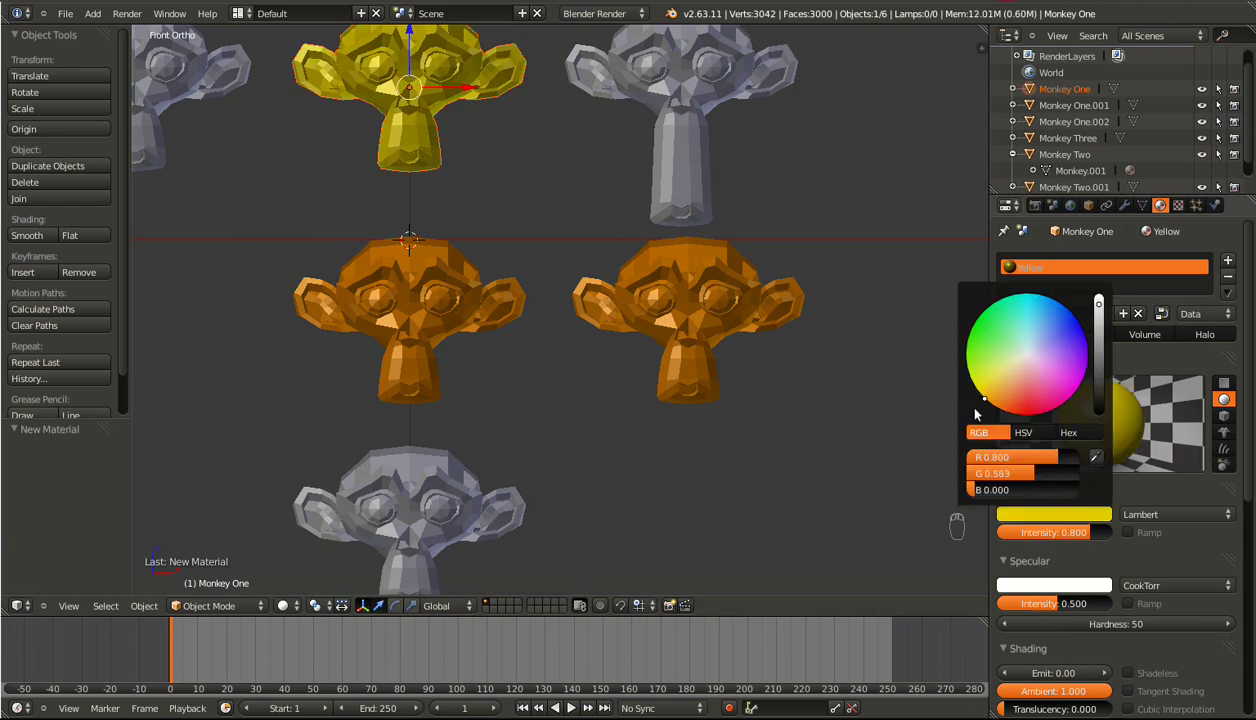
Assign the existing Yellow material to the long-snouted Monkey One.001 and compare it with Monkey One's material
right_click(673, 131)
left_click(1006, 313)
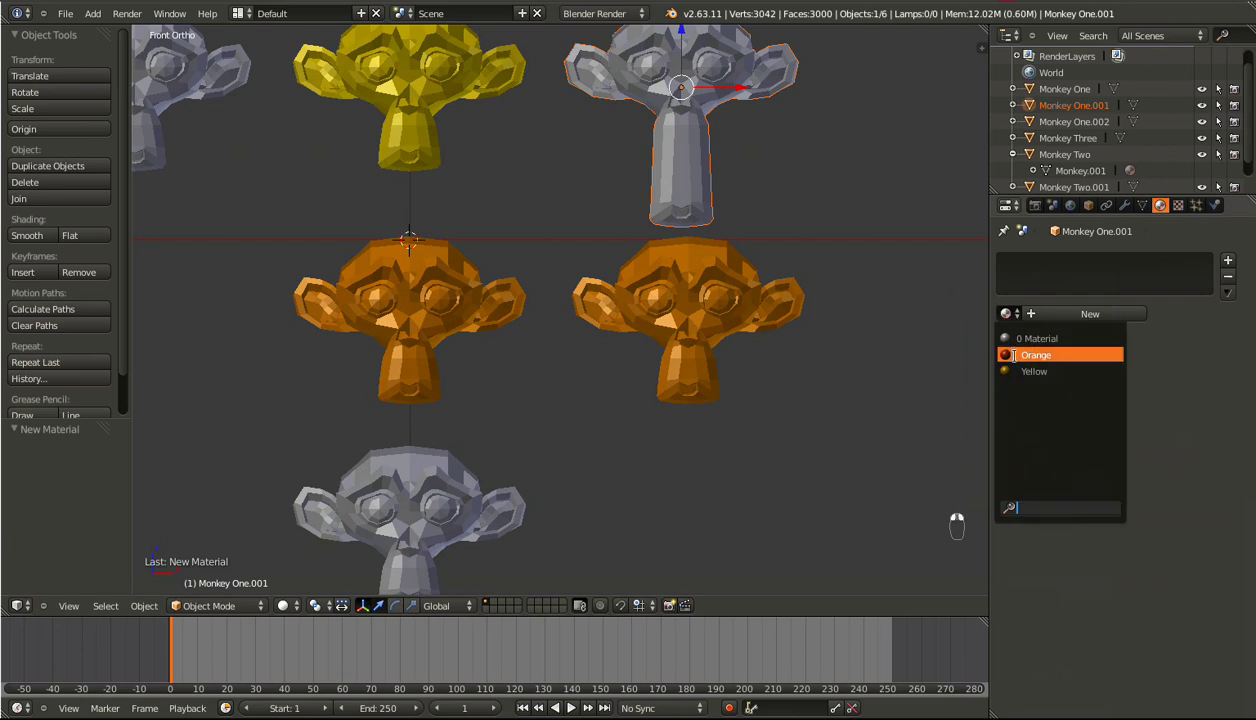
left_click(1030, 371)
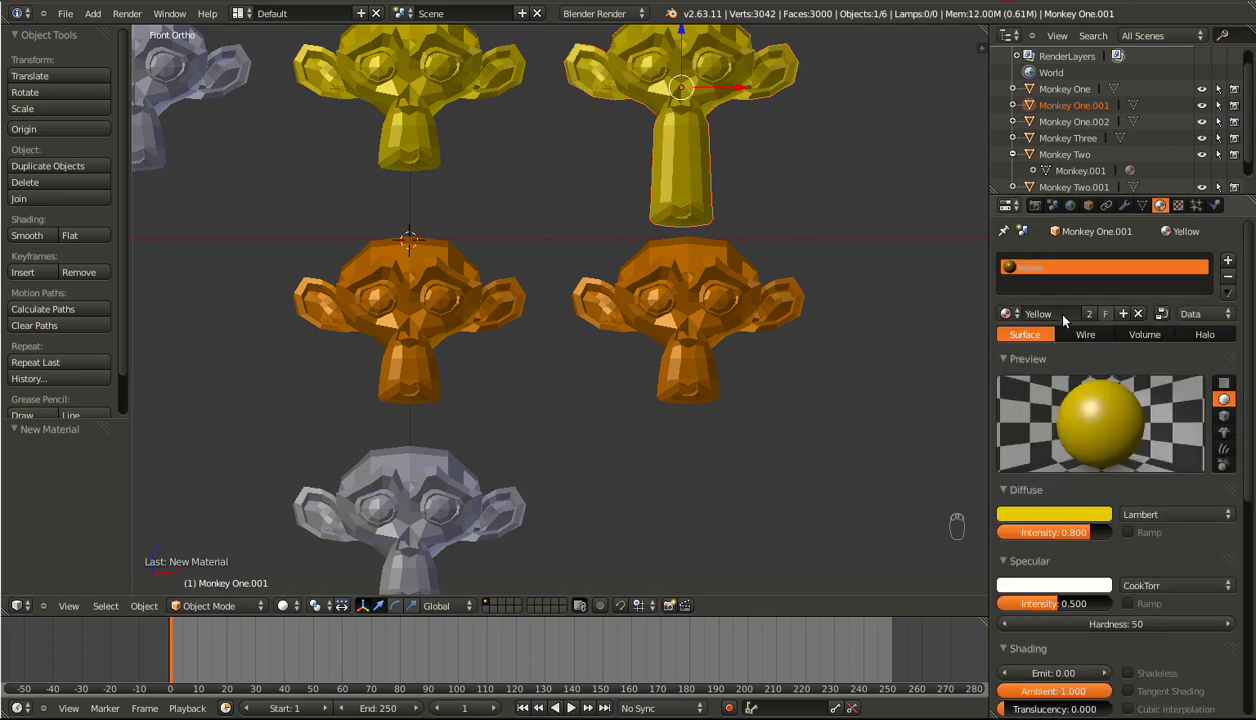
right_click(428, 101)
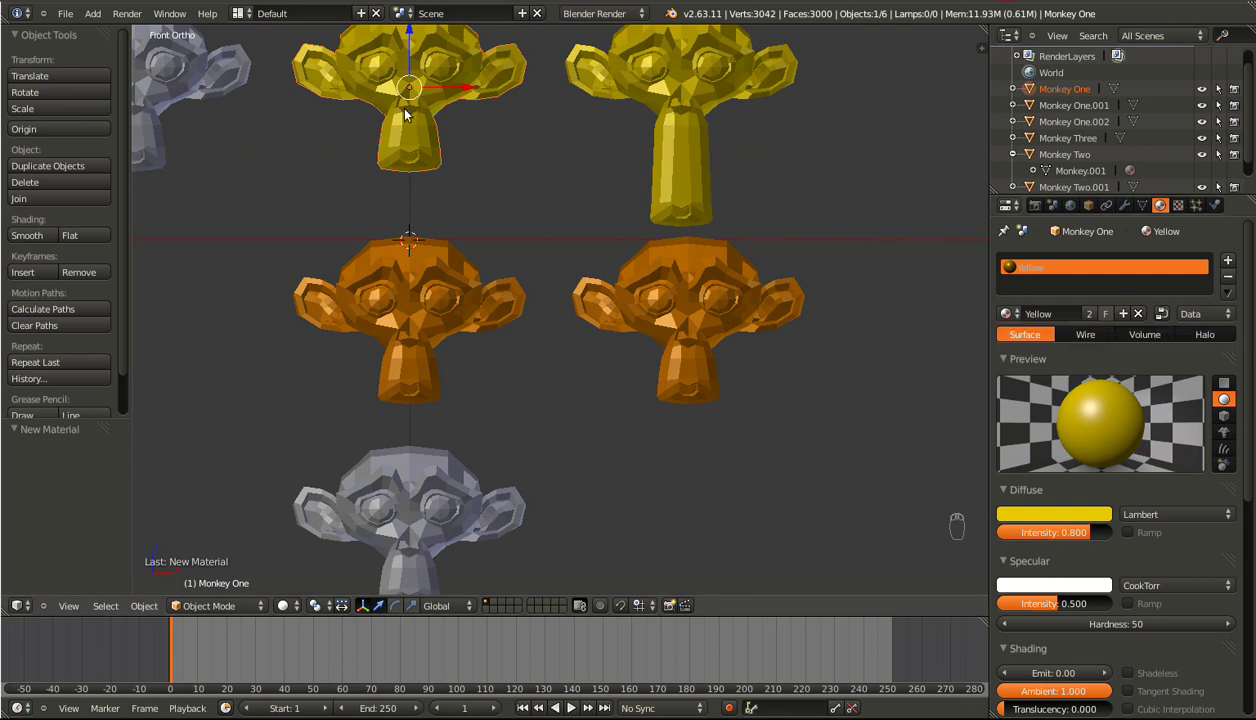
right_click(673, 91)
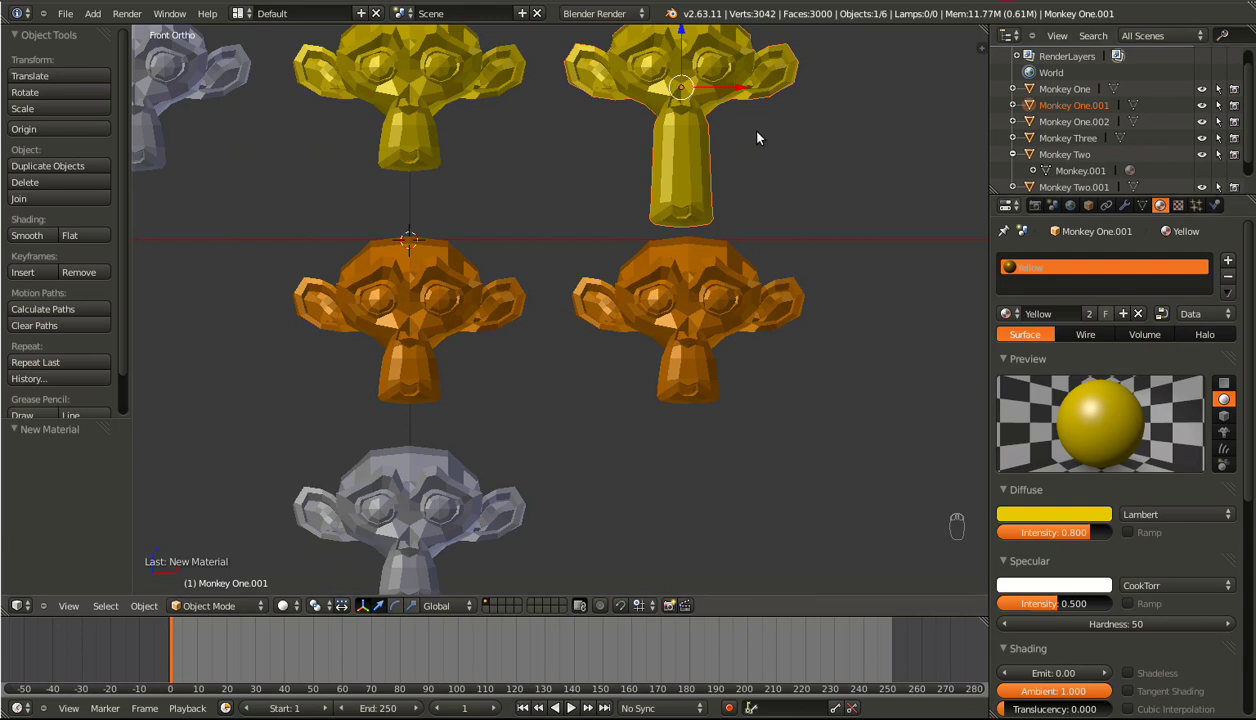
Expand Monkey Two and Monkey Two.001 down to their materials in the Outliner to compare their mesh data
right_click(411, 311)
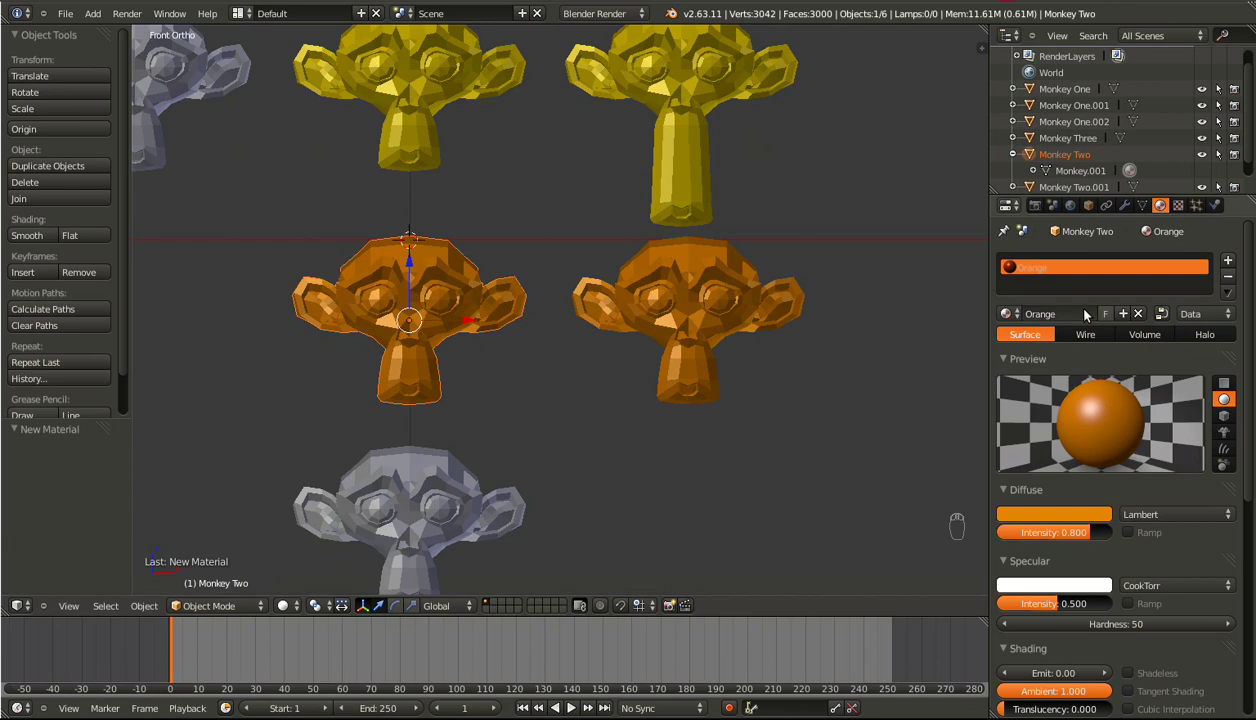
left_click(1035, 172)
scroll(1057, 150, "down", 2)
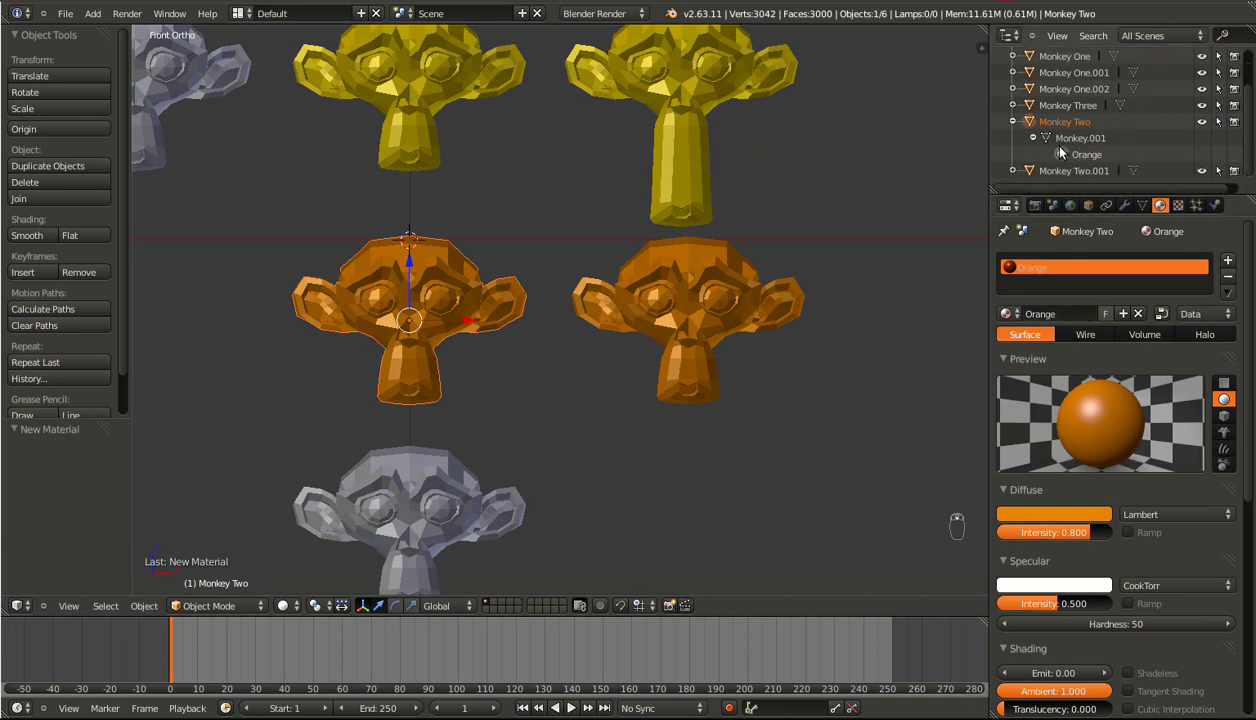
left_click(1013, 171)
scroll(1040, 160, "down", 2)
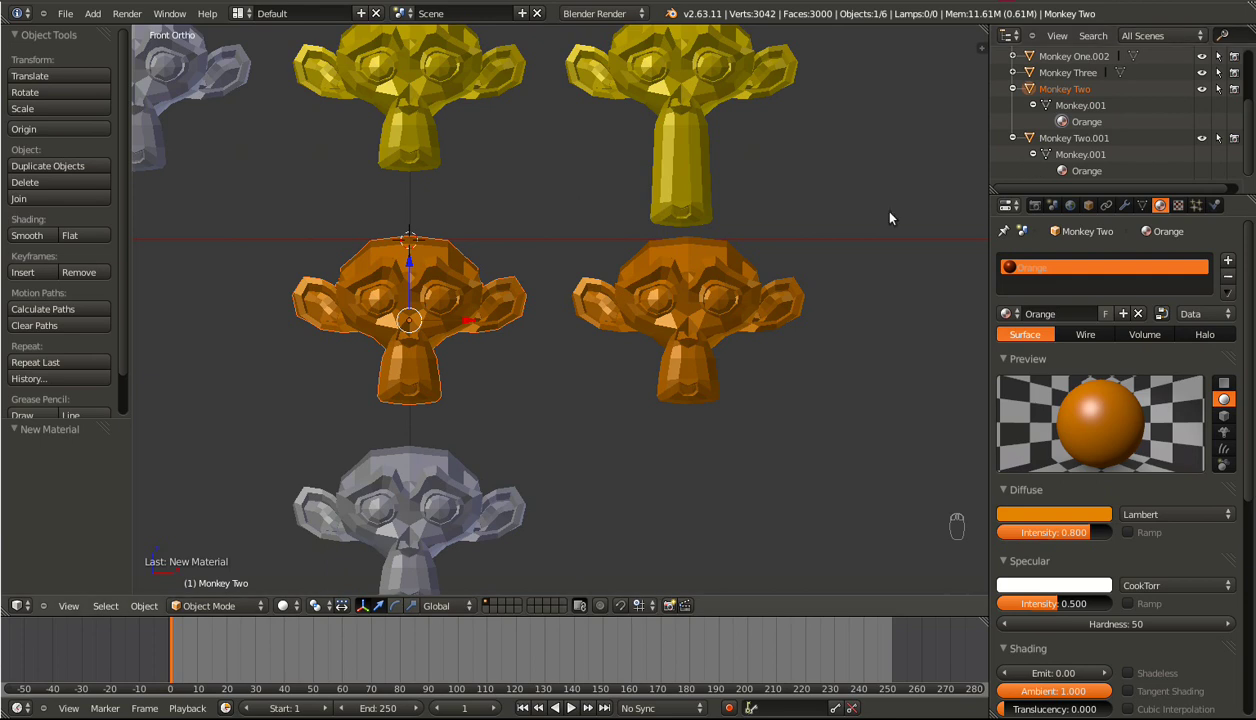
Edit Monkey Two.001's mesh in wireframe, moving the snout-tip vertices about 0.345 units down along Z
right_click(685, 323)
key("Tab")
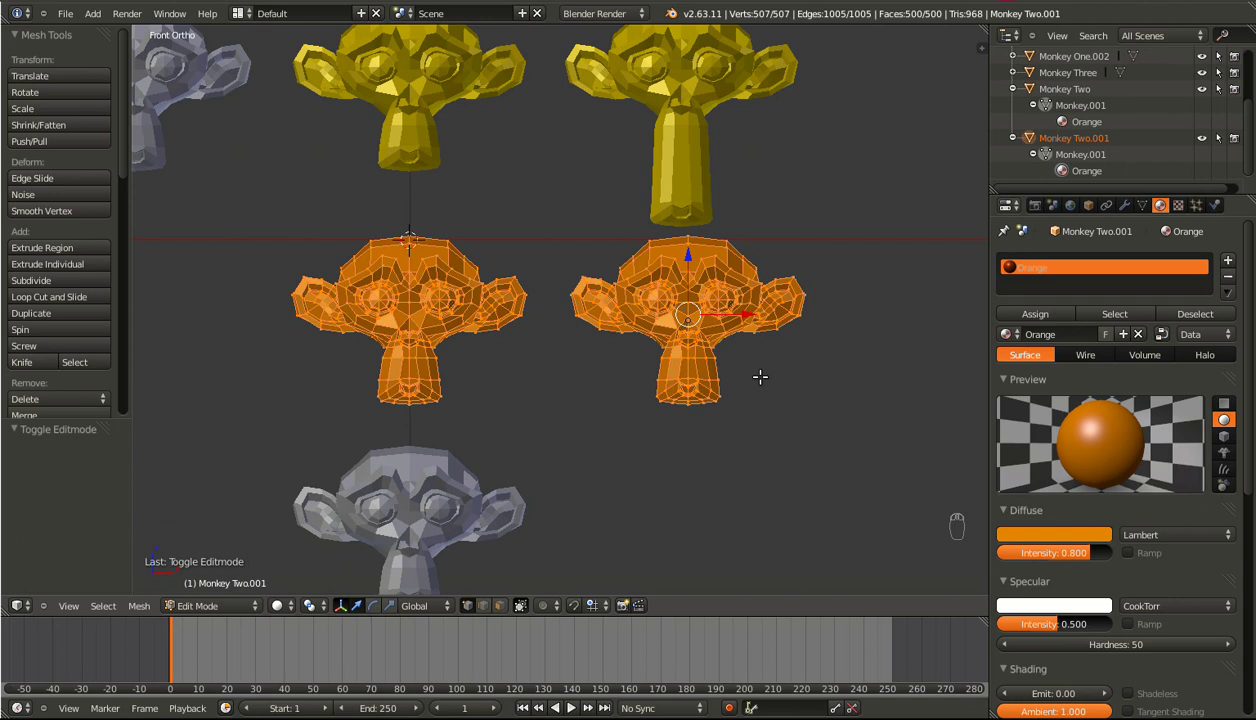
key("z")
key("a")
key("b")
left_click_drag(777, 376, 628, 432)
key("g")
middle_click(729, 440)
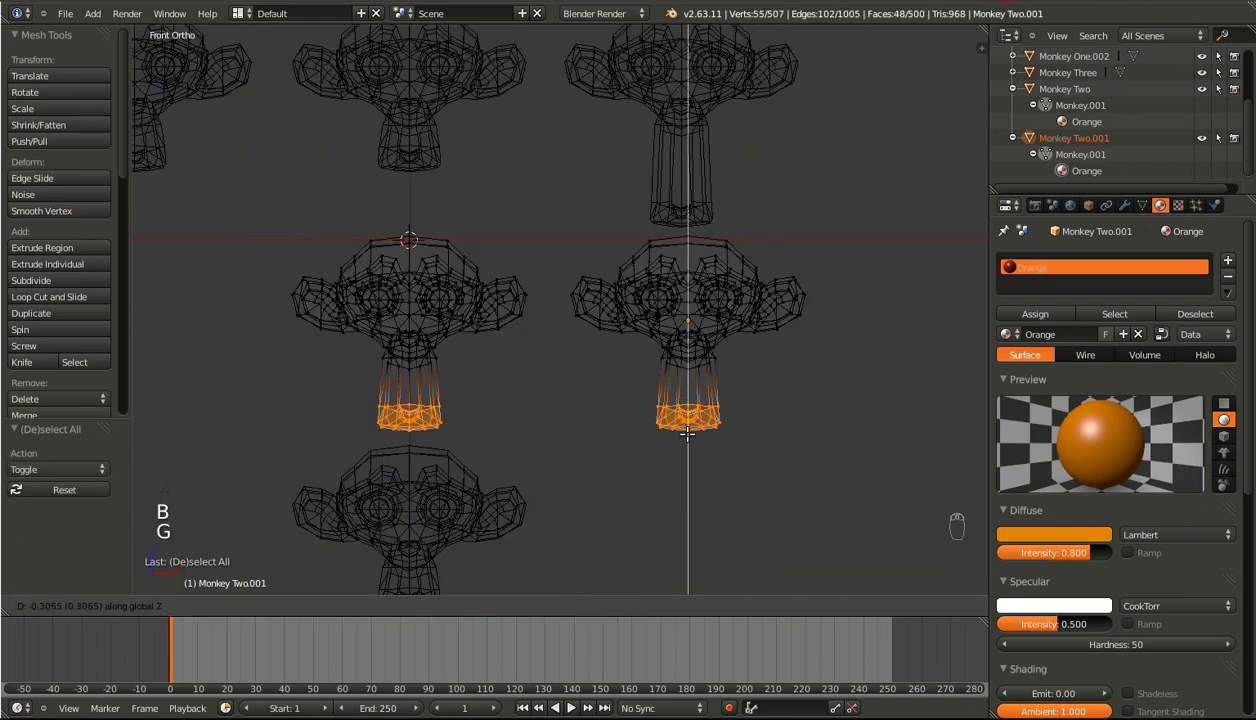
left_click(712, 425)
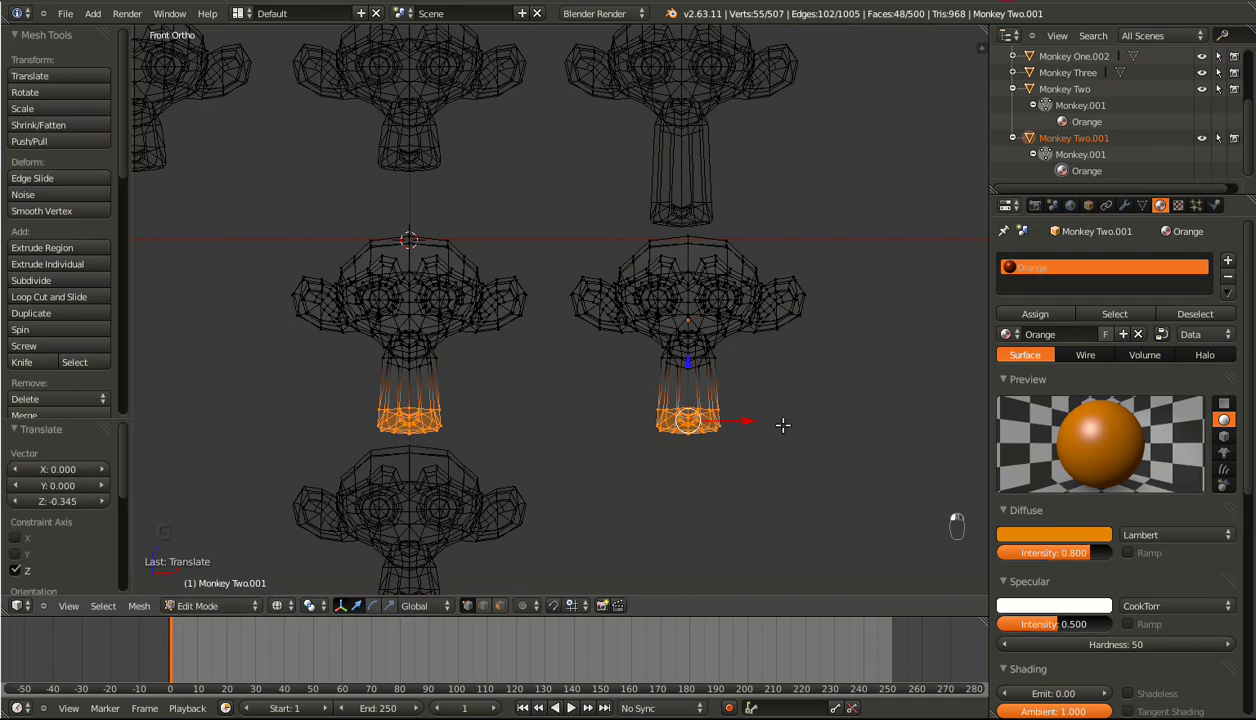
Rotate the selected snout tip into a tilt, then return to Object Mode with solid shading
key("r")
left_click(788, 390)
key("Tab")
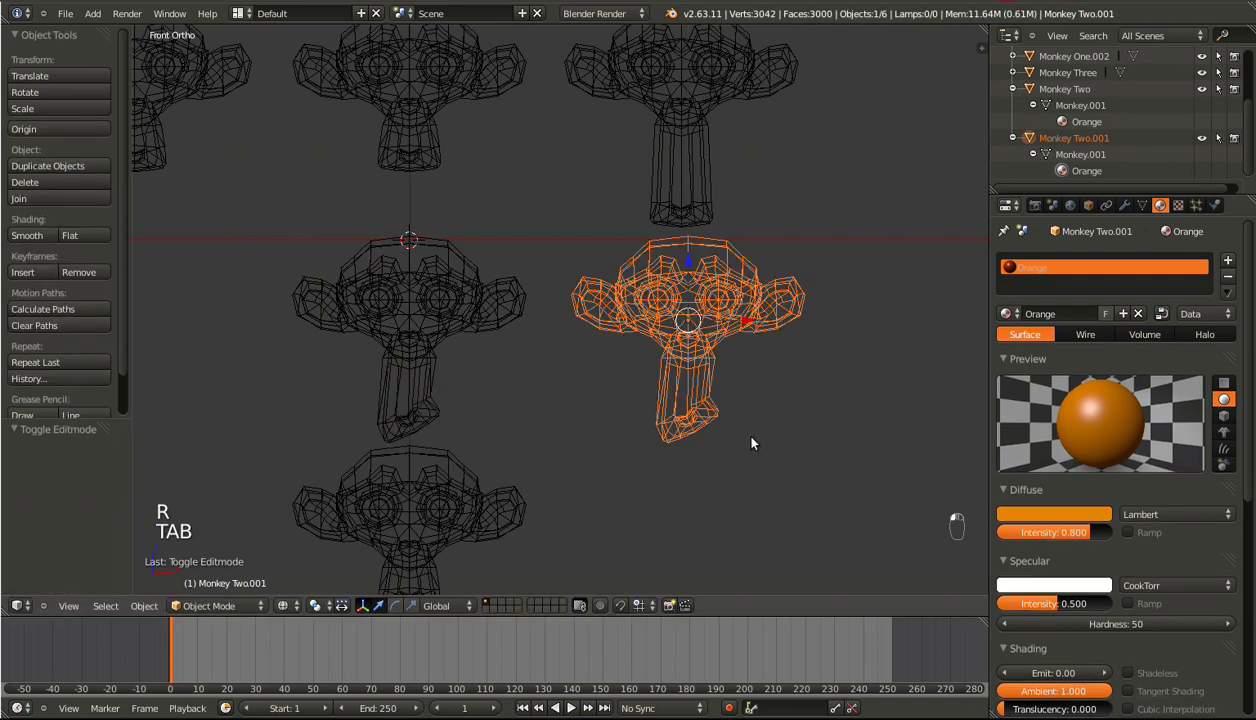
key("z")
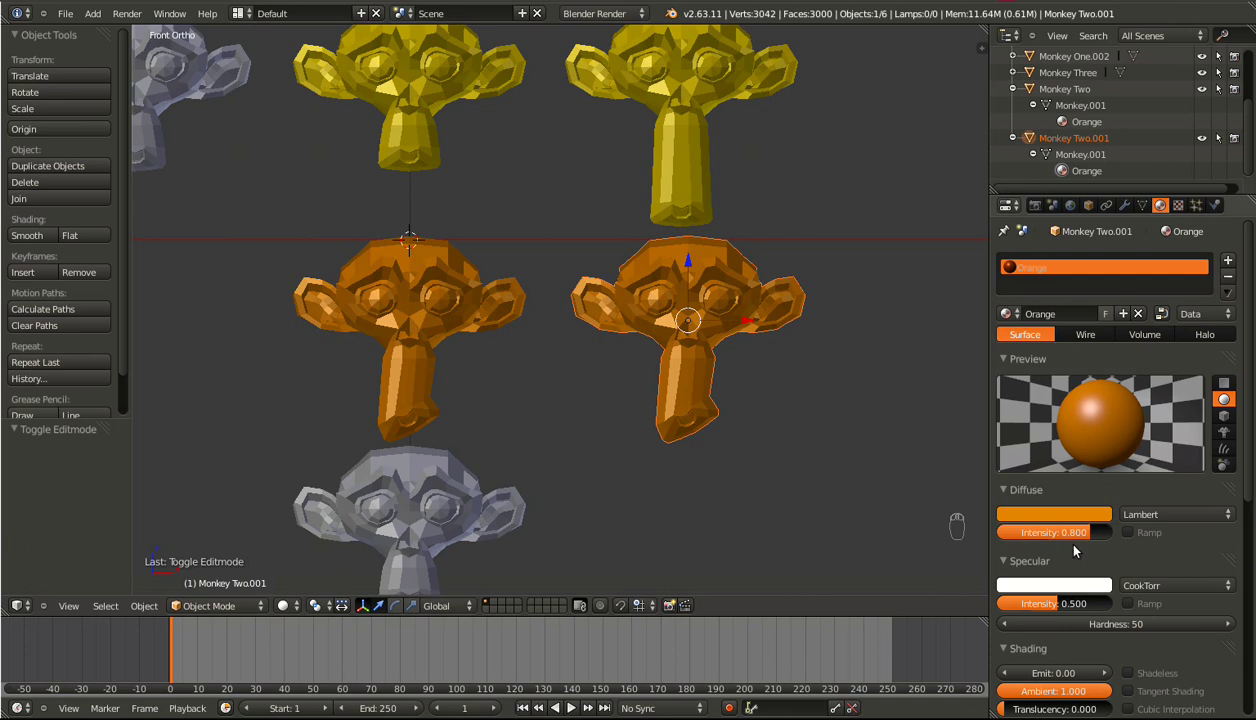
Change the Orange material's diffuse color to a deeper orange (R 0.800, G 0.149, B 0.000)
scroll(1074, 543, "down", 3)
left_click(1066, 447)
left_click_drag(1036, 312, 1007, 338)
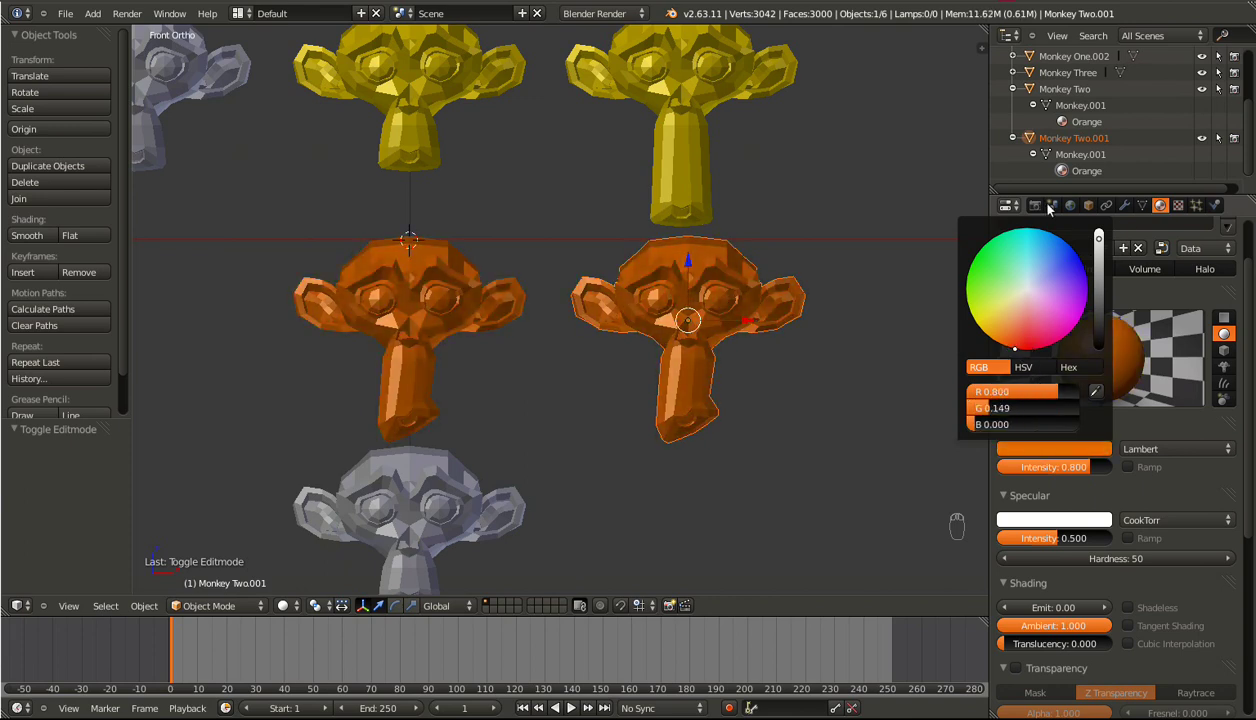
left_click(1066, 120)
left_click(1051, 173)
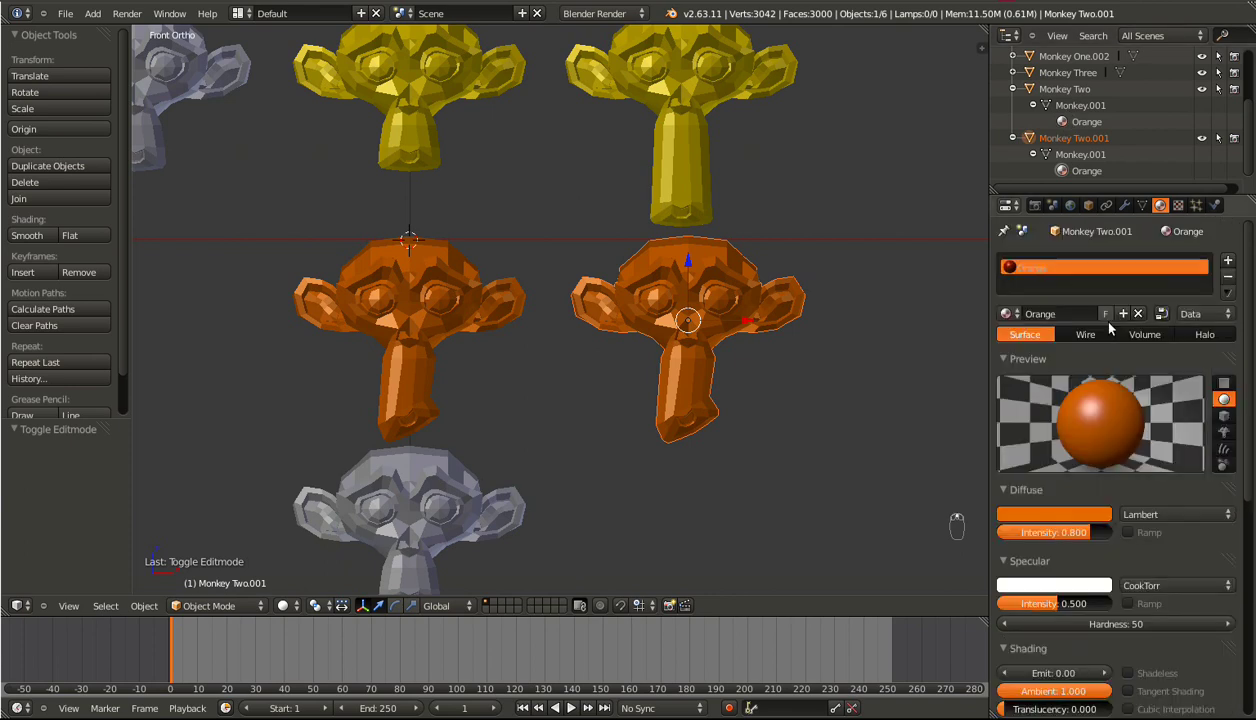
Add a second material slot to Monkey Two.001 and fill it with the existing material named Material
left_click(1227, 261)
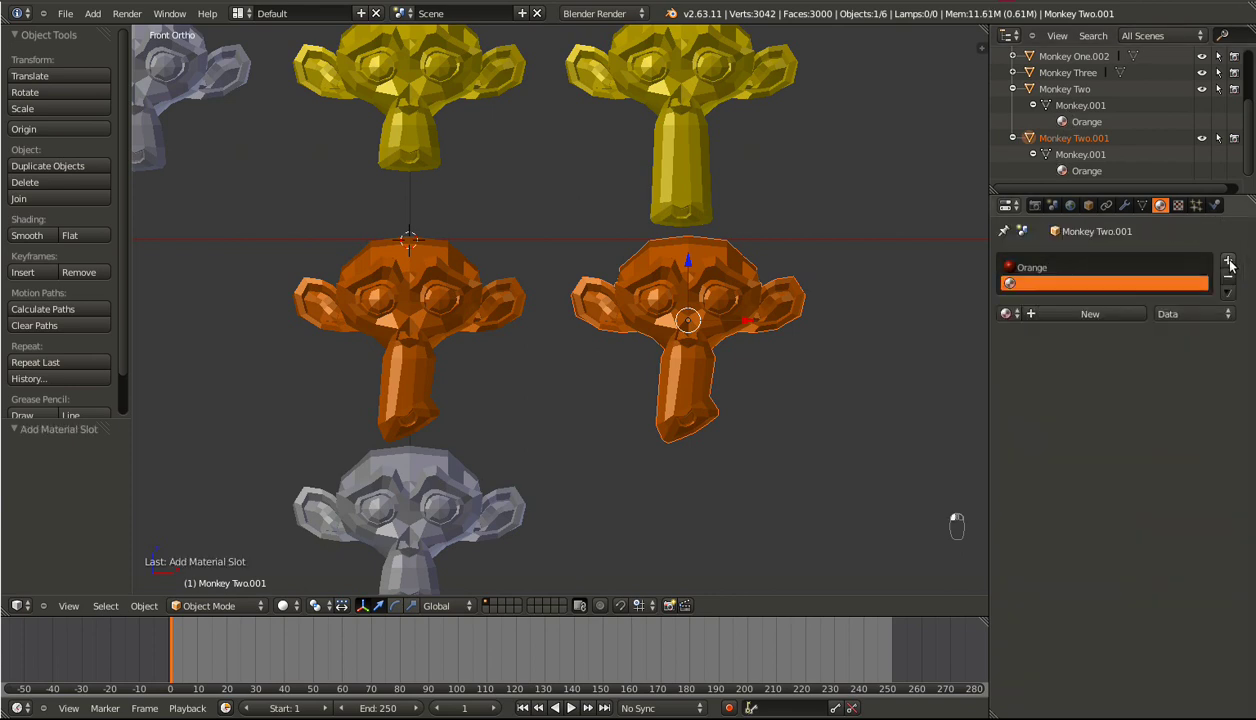
left_click(1012, 315)
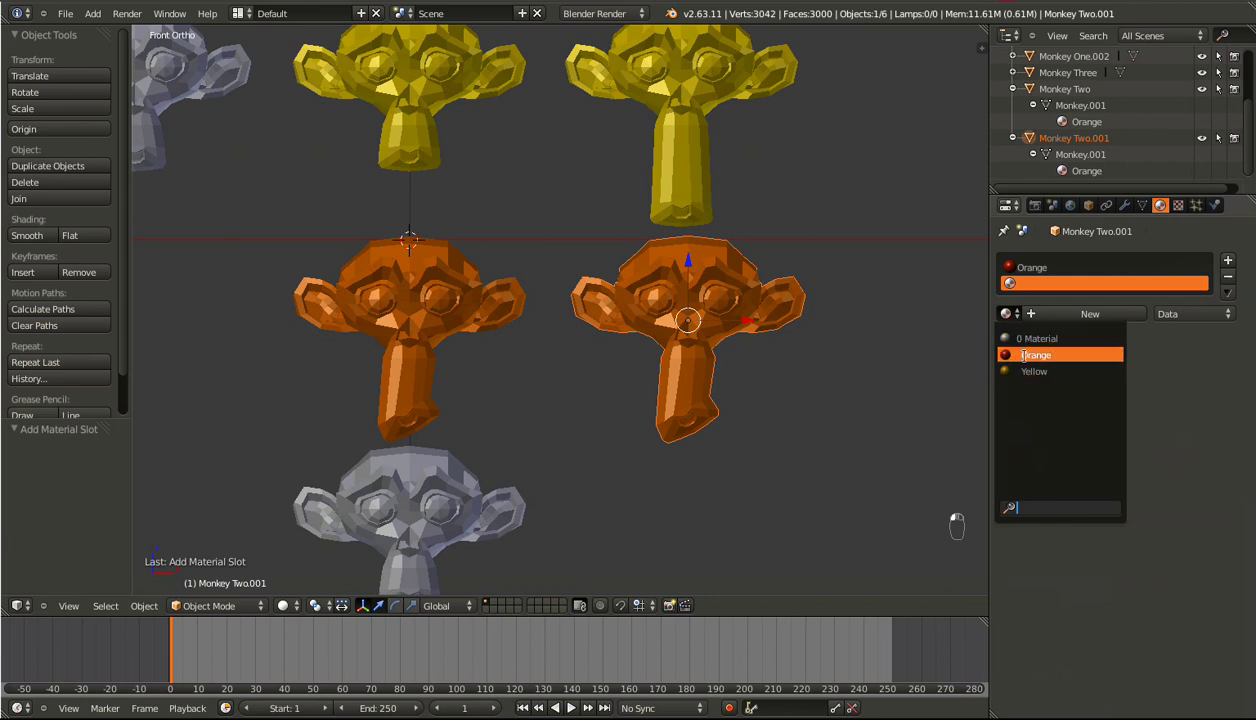
left_click(1034, 338)
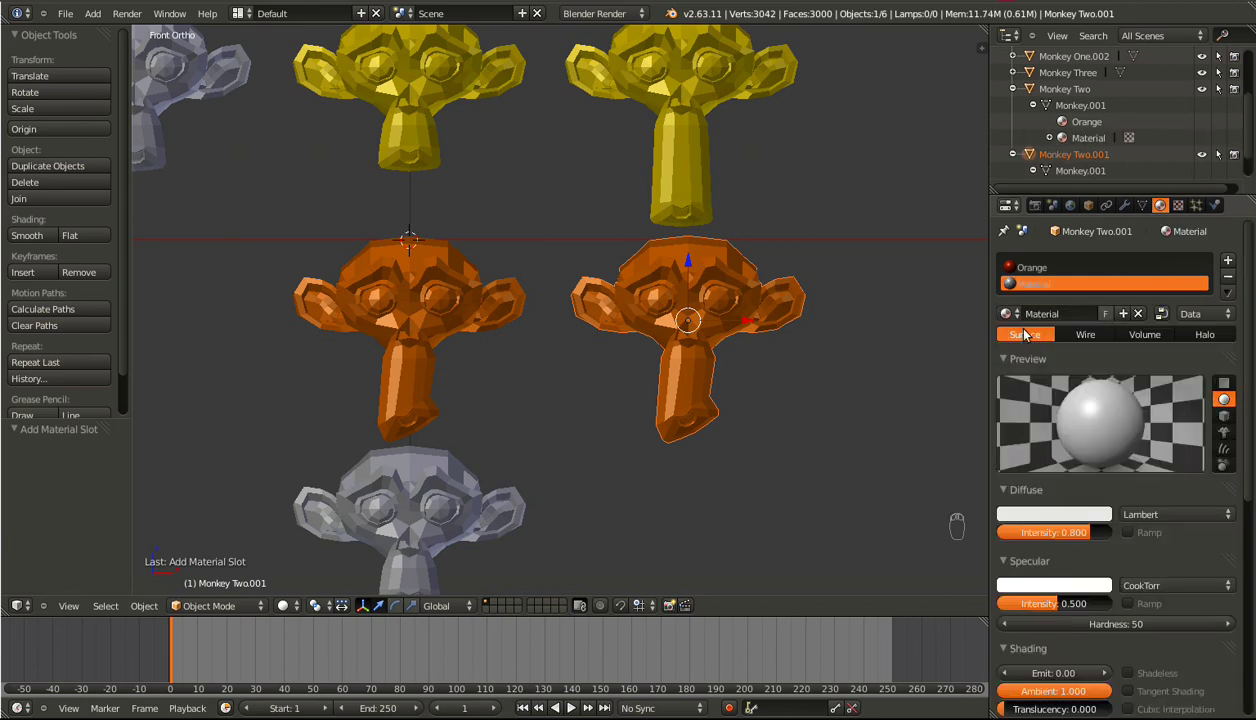
Assign the second slot's material to the selected snout-tip faces in Edit Mode and return to Object Mode
key("Tab")
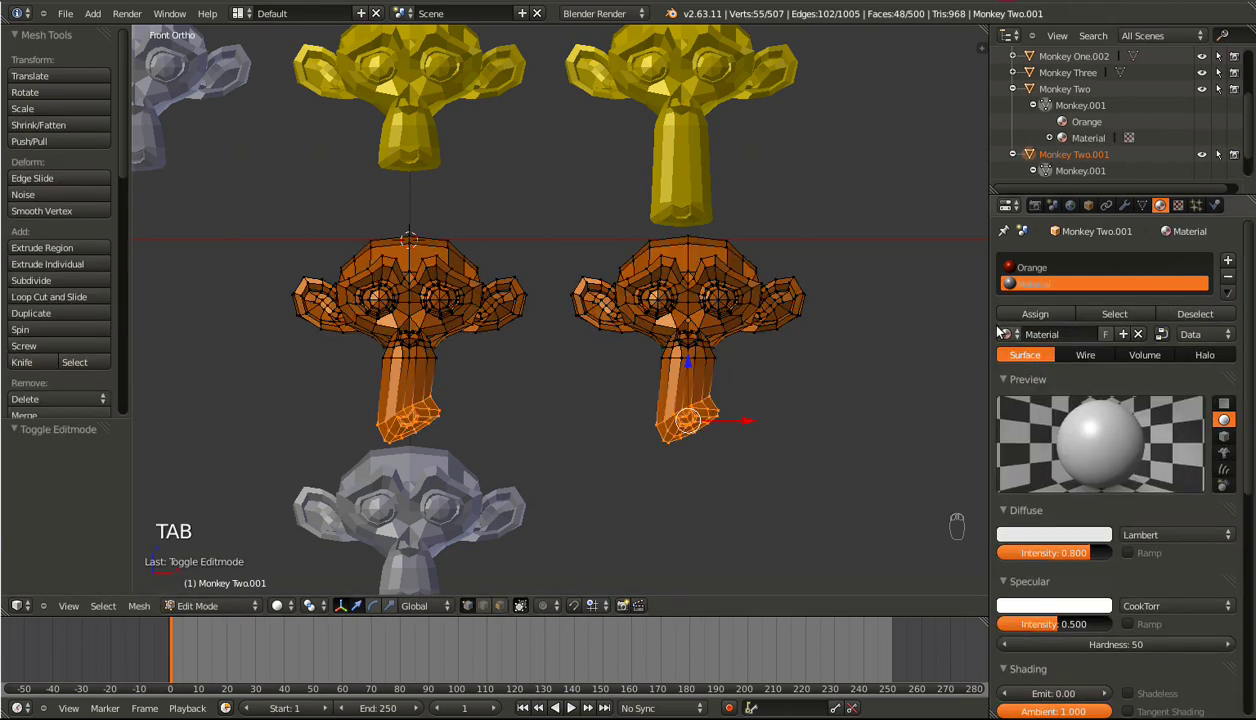
left_click(1030, 316)
key("Tab")
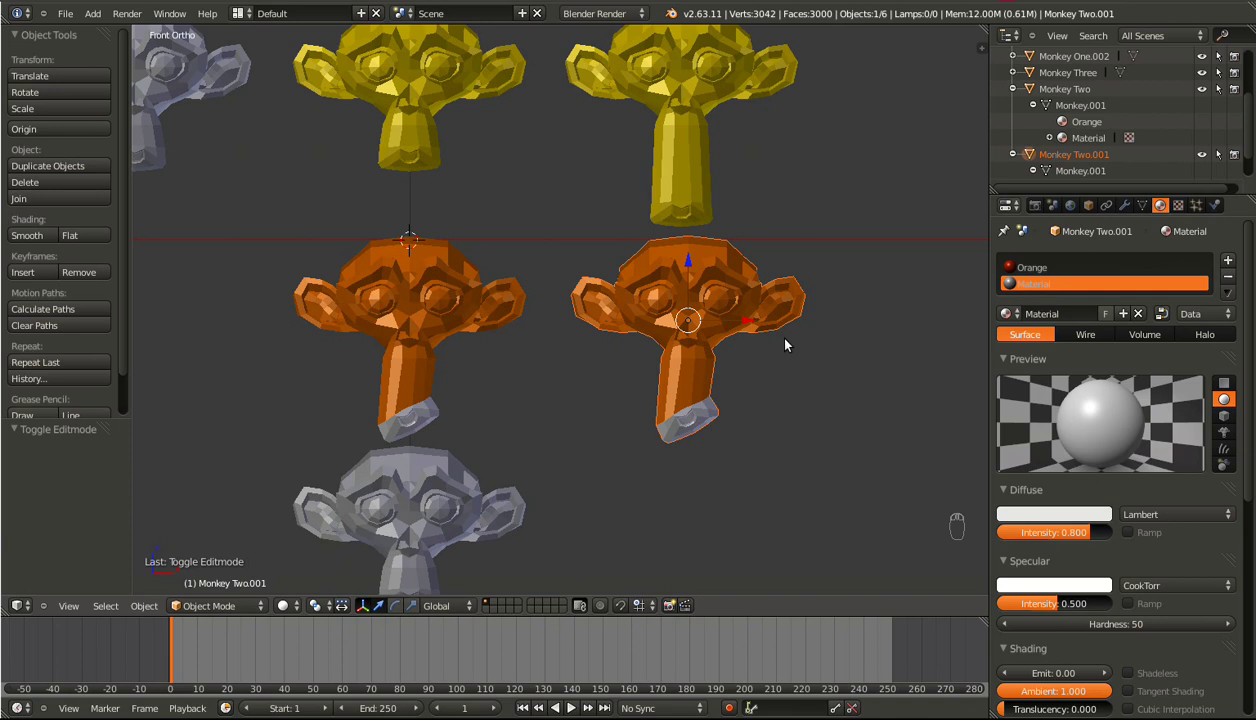
Add a cube beside Monkey Three at about X 3.25, Z -3.45 in the front view
key("KP_8")
key("KP_1")
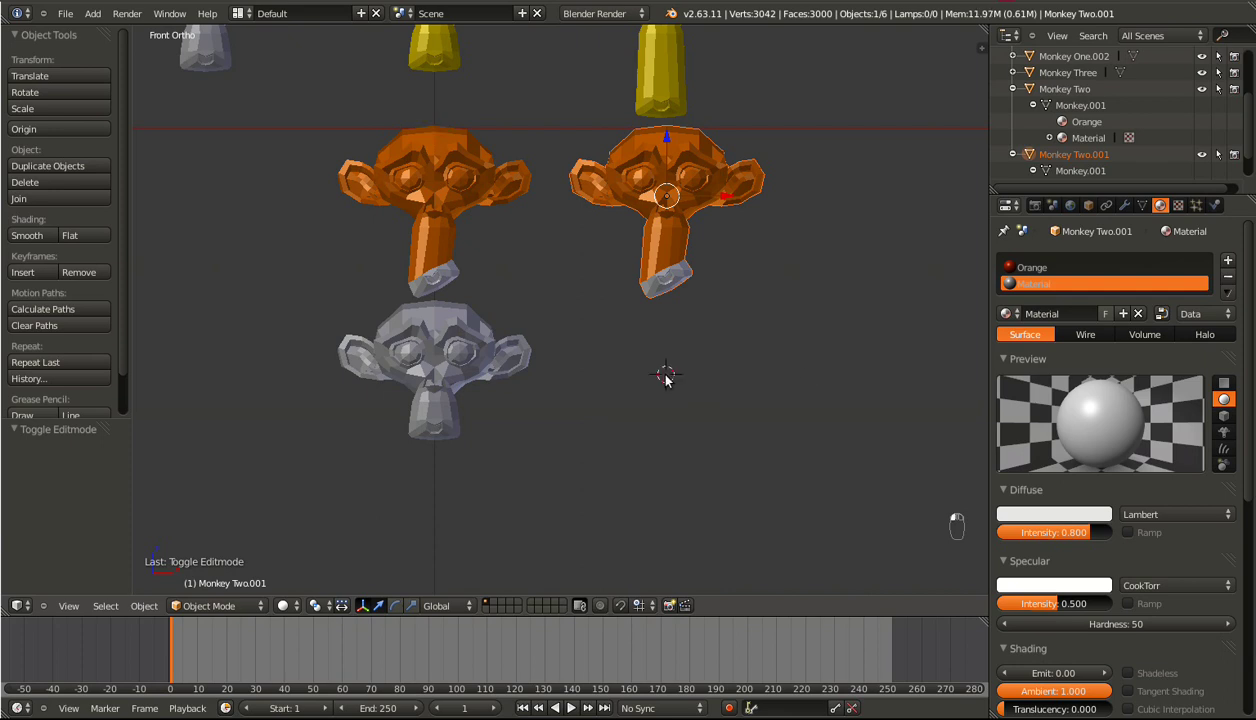
key("shift+a")
mouse_move(662, 372)
left_click(718, 390)
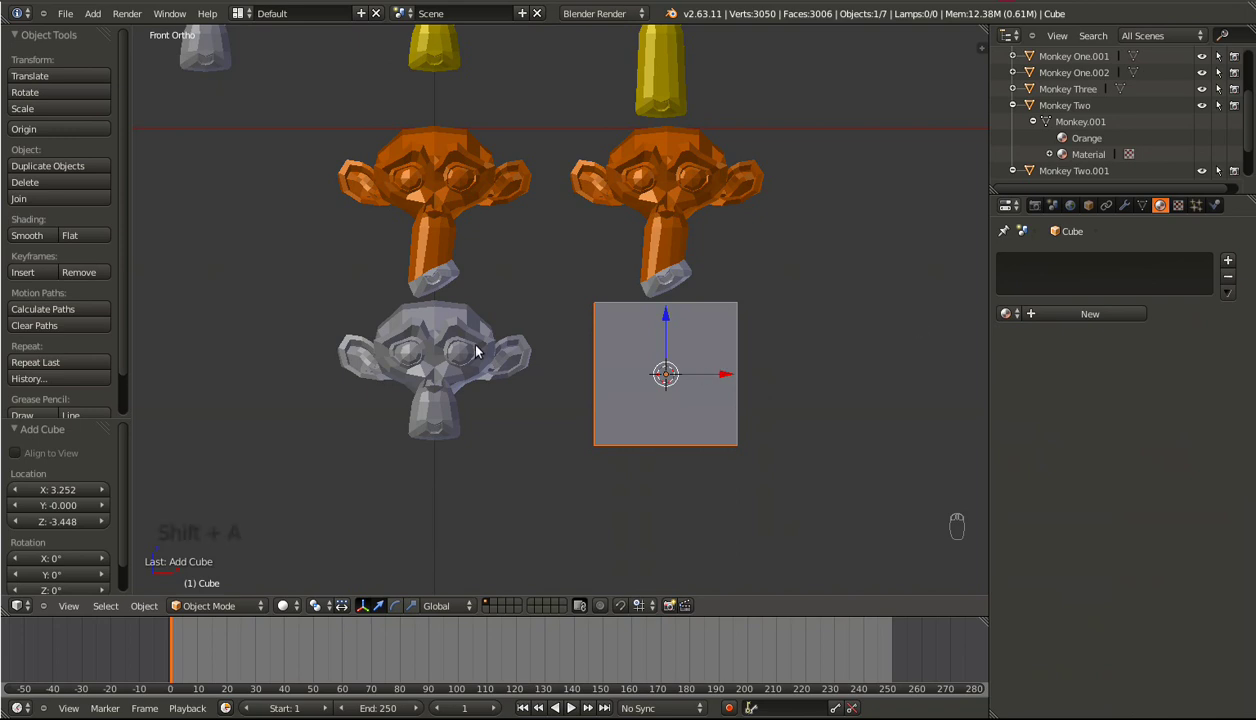
Give Monkey Three a new material named Red and set its diffuse color to a bright pure red
right_click(441, 348)
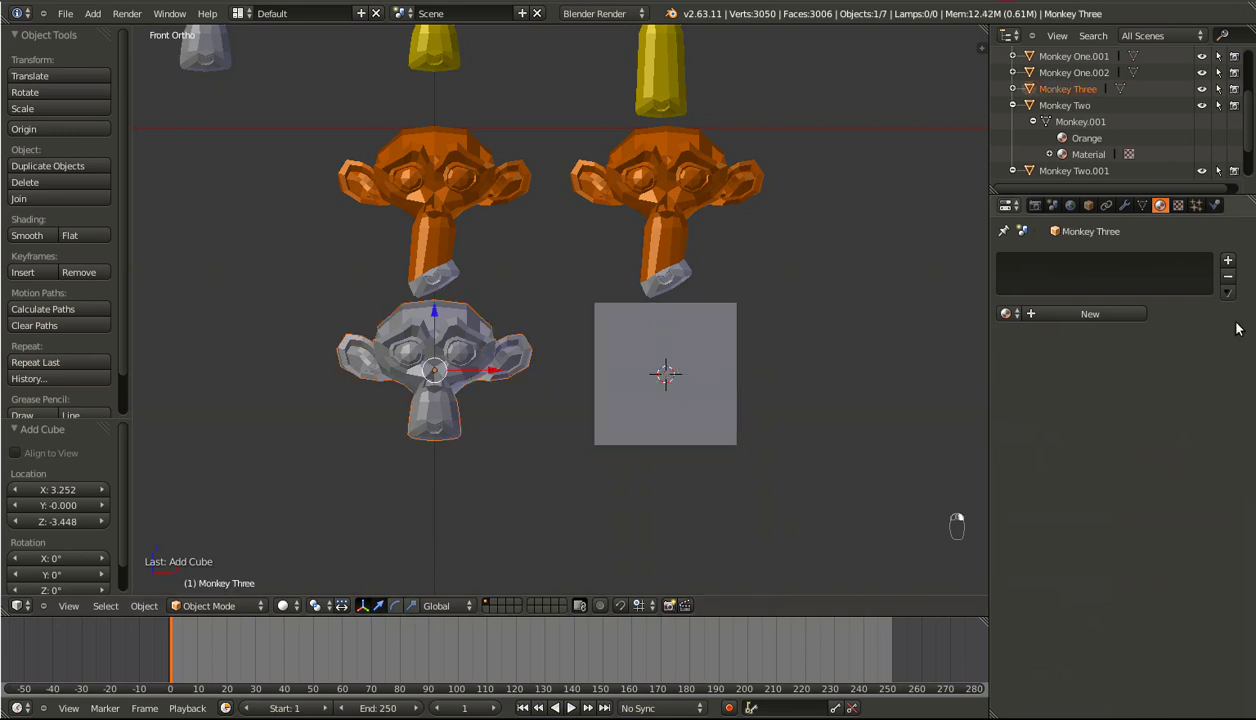
left_click(1100, 313)
left_click(1060, 313)
type("Red")
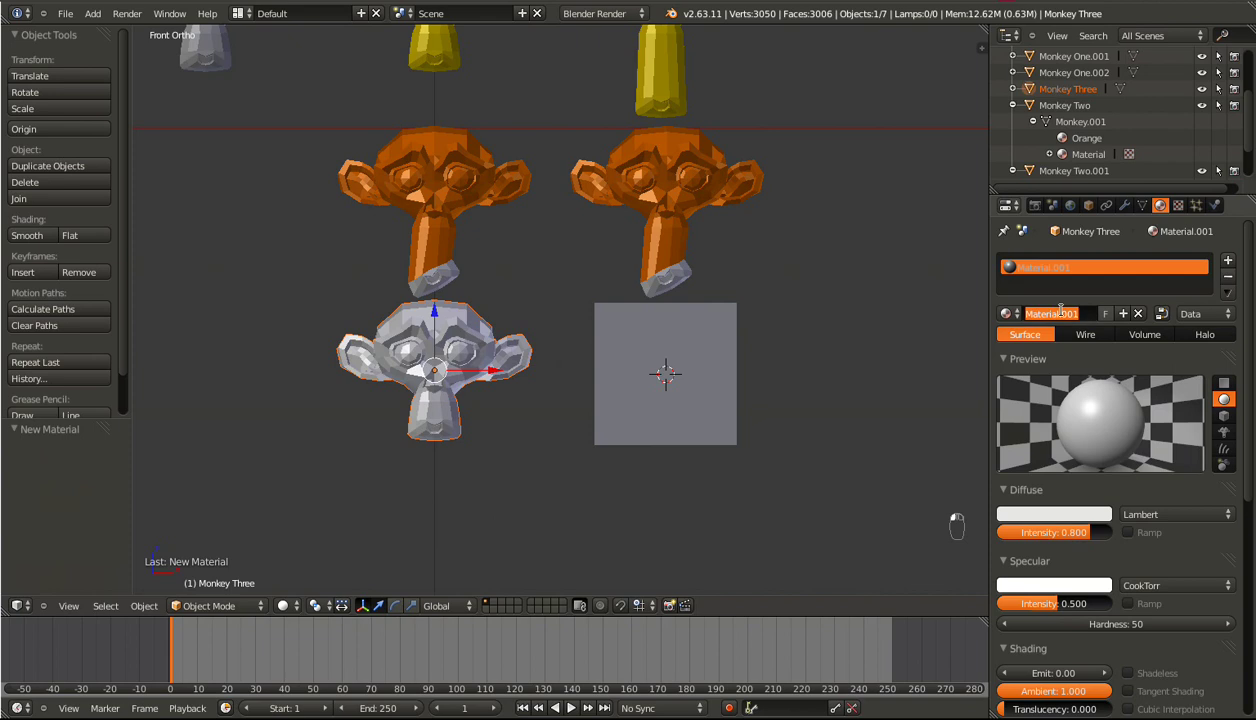
key("Return")
left_click(1040, 514)
left_click(992, 374)
left_click_drag(992, 374, 1028, 447)
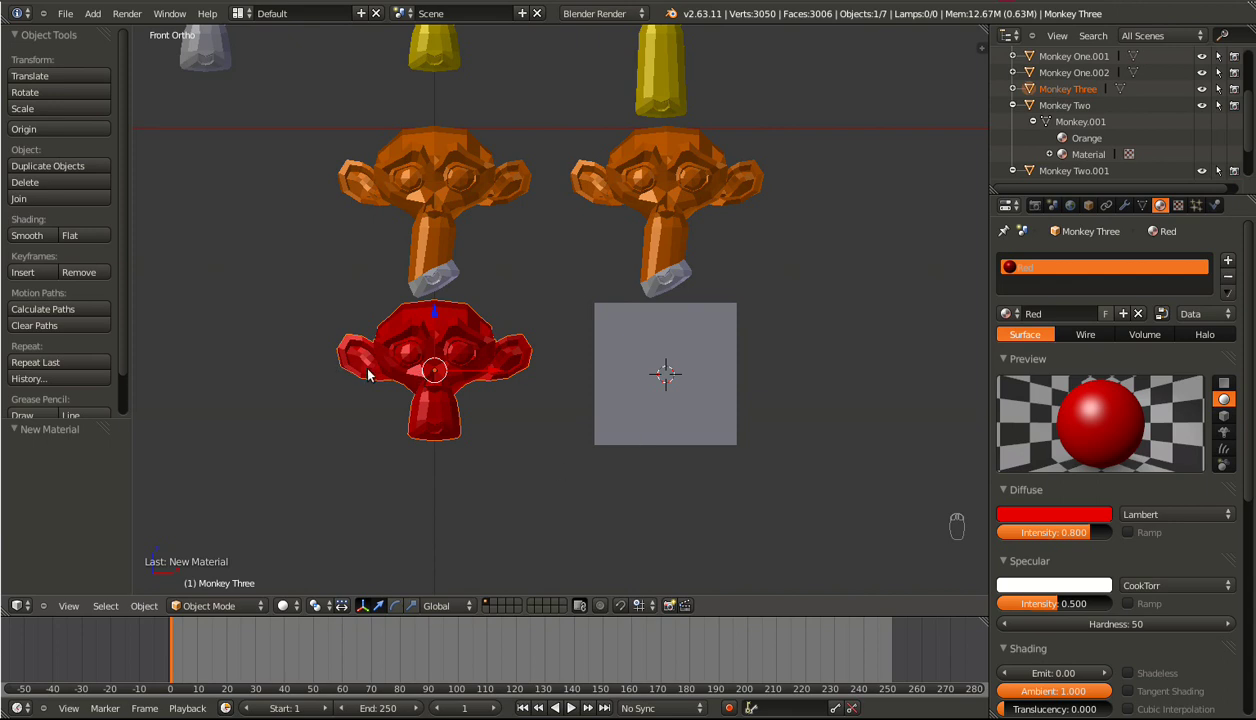
Link Monkey Three's Red material to the cube with Make Links, using the Materials option, and reselect the cube
right_click(686, 388)
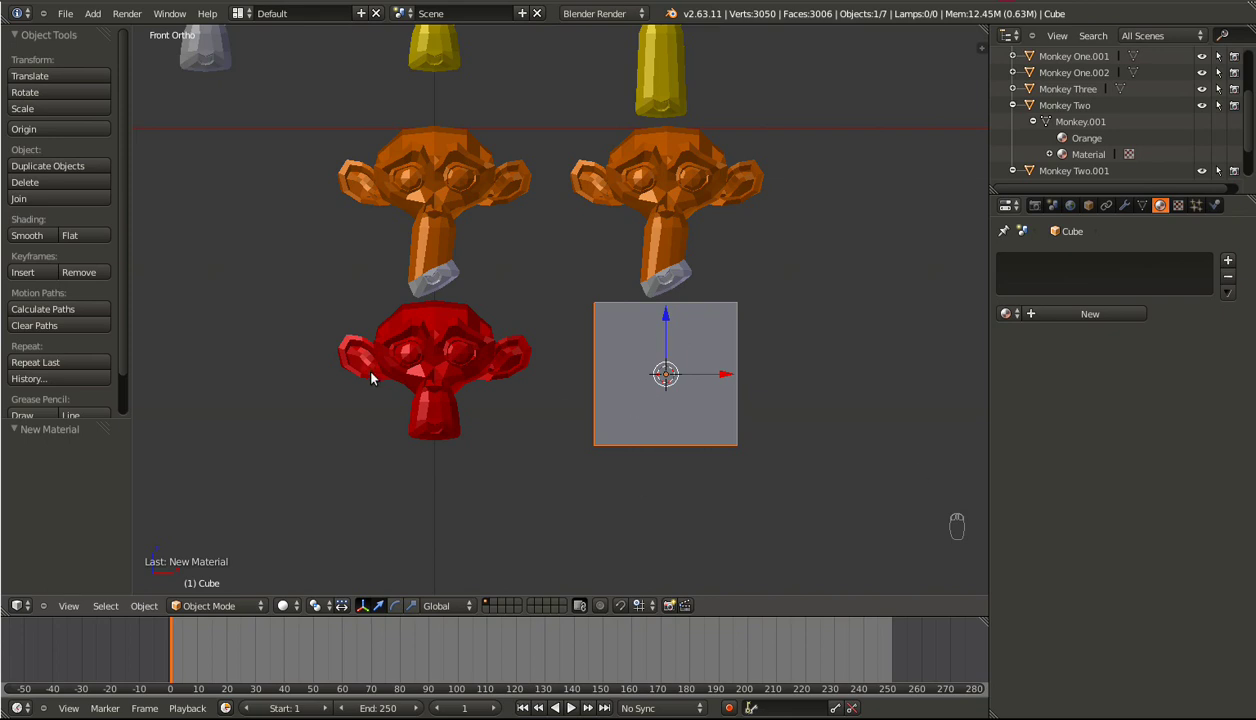
right_click(443, 373)
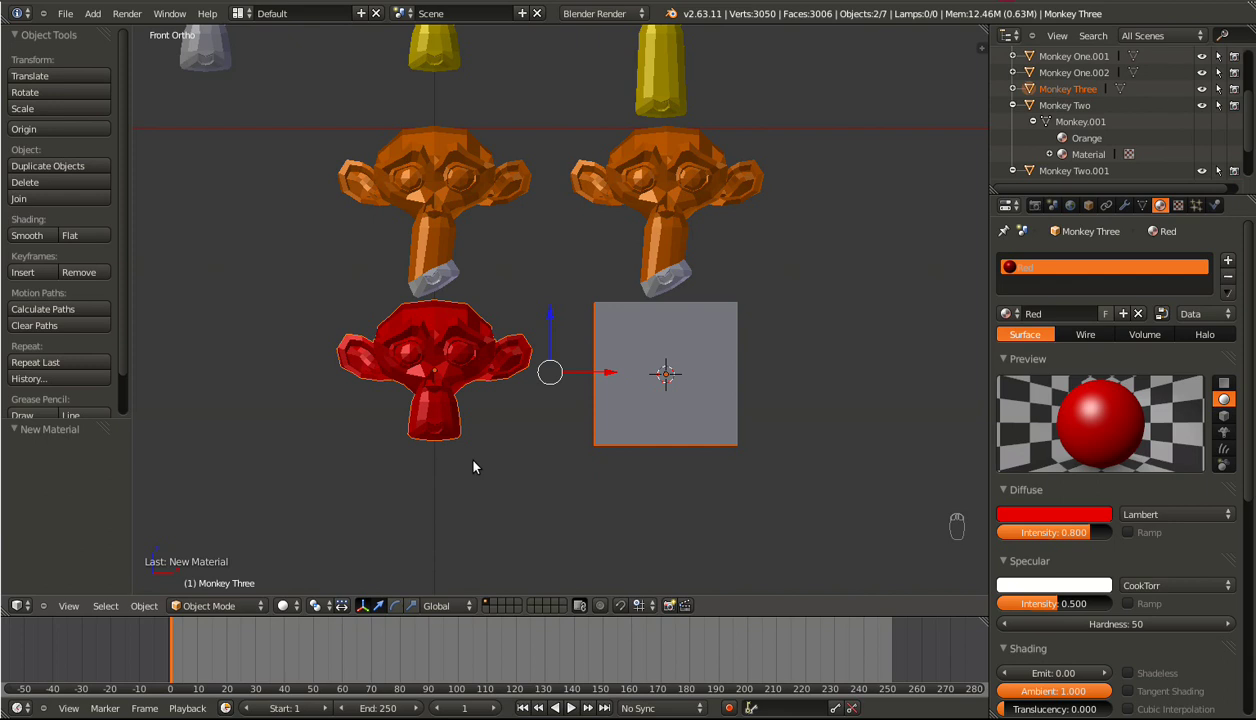
key("ctrl+l")
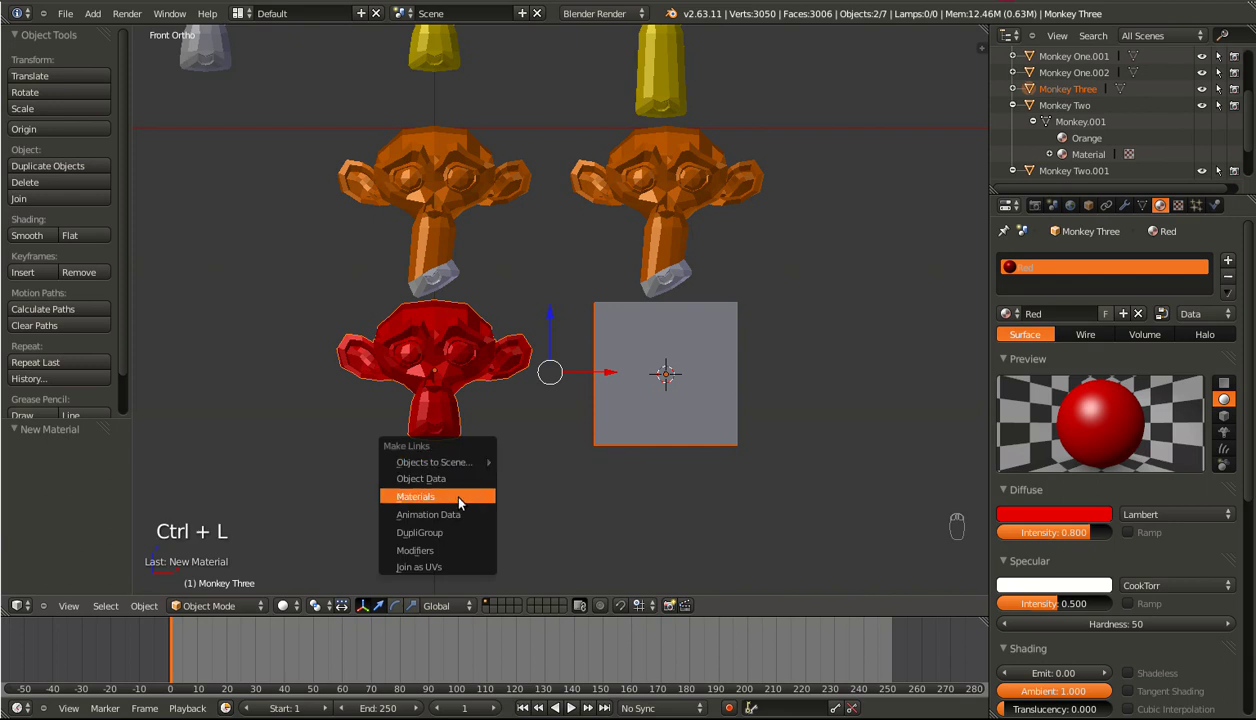
left_click(452, 496)
right_click(661, 338)
right_click(463, 360)
right_click(690, 398)
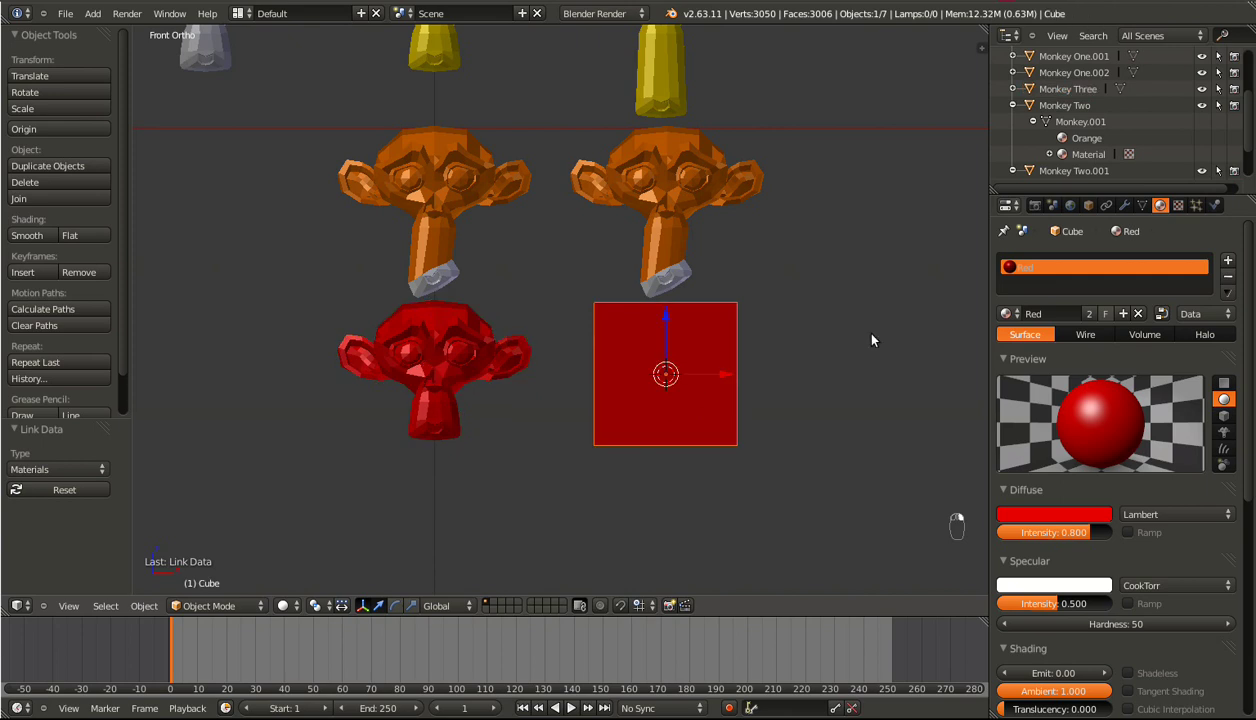
Shift the diffuse color of the Red material shared by the cube and Monkey Three to a slightly orange red
left_click(1019, 514)
left_click_drag(1025, 380, 1034, 456)
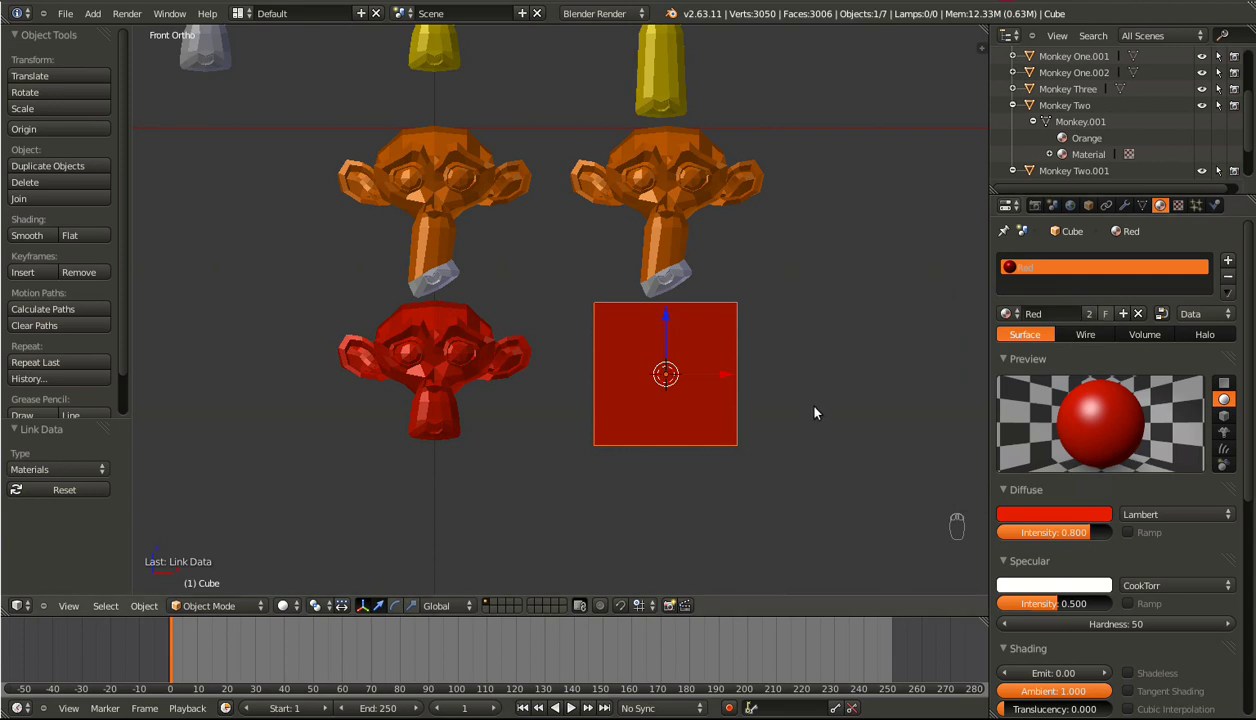
scroll(815, 412, "down", 3)
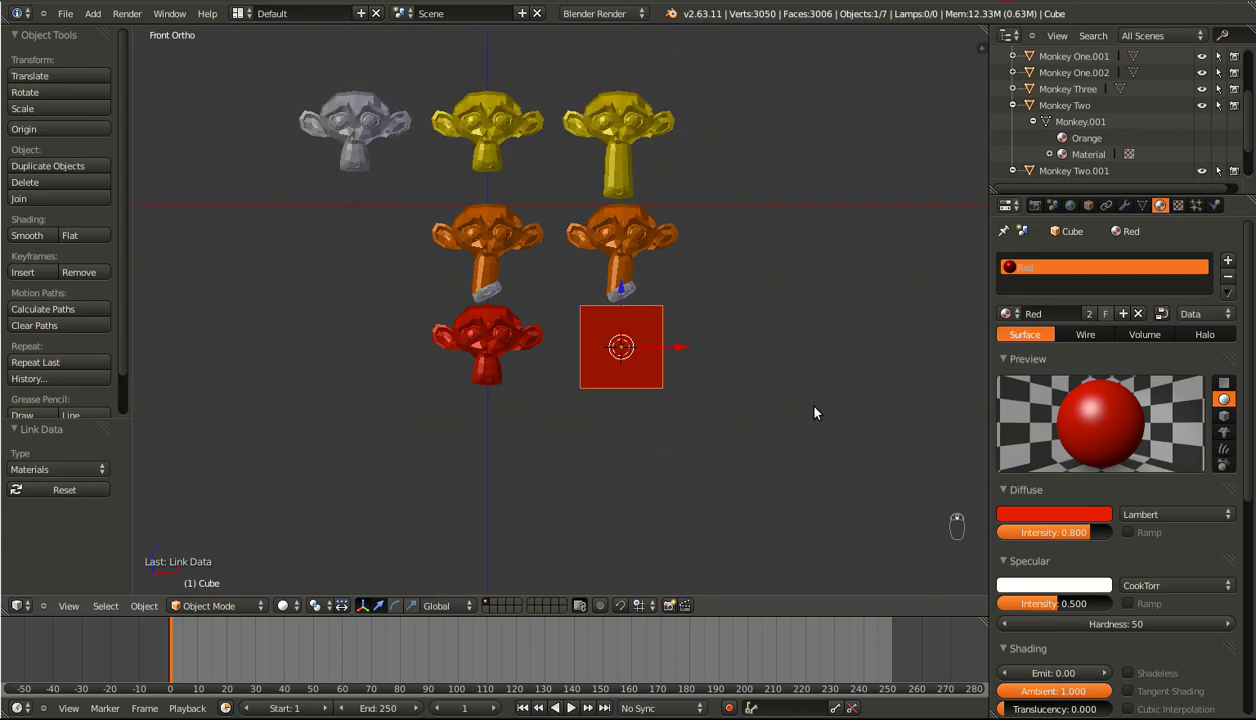
scroll(815, 412, "up", 3)
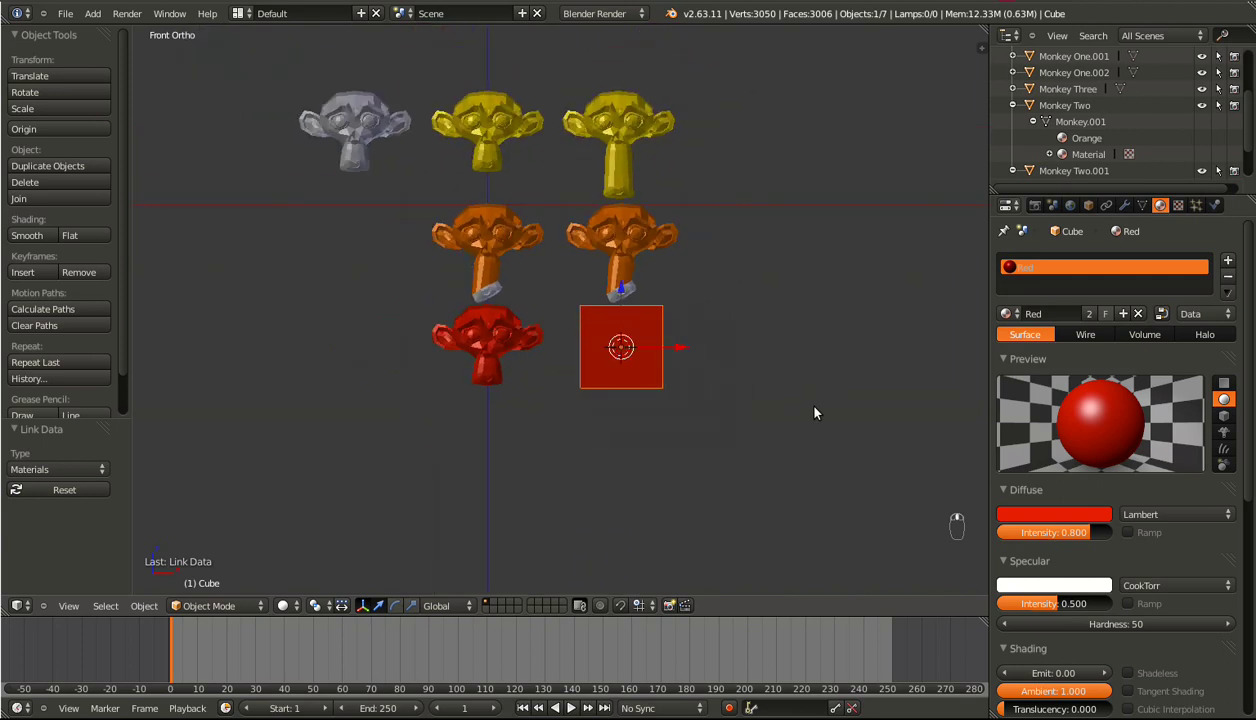